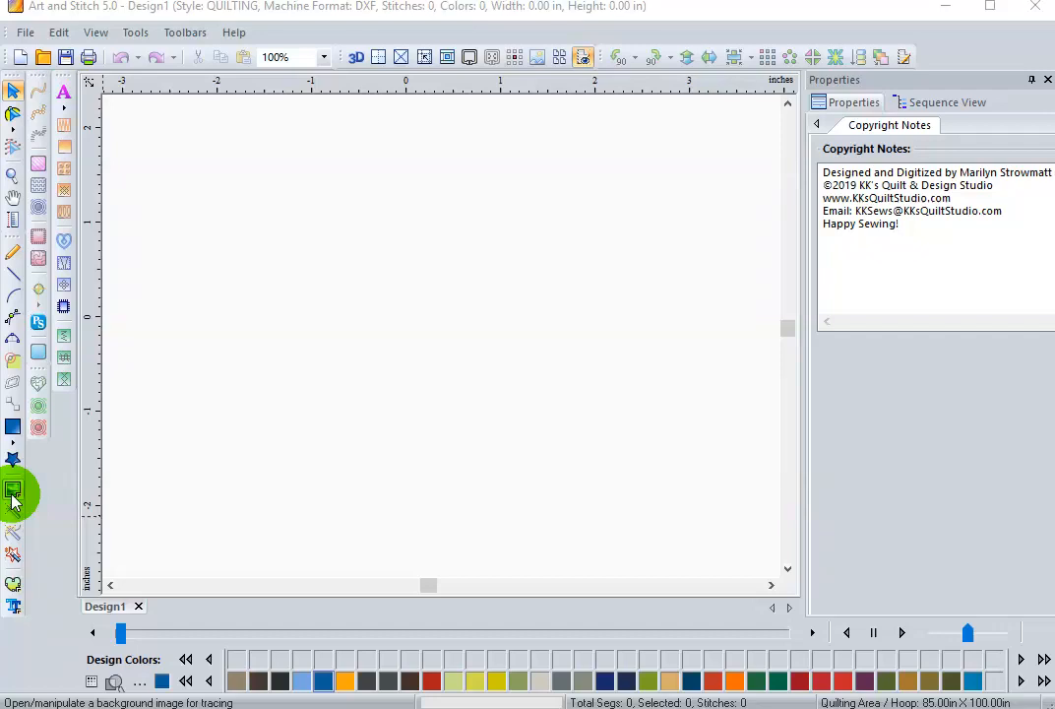
Step: Load the swirl image from the My AnS Backdrops folder as the design's backdrop
left_click(13, 498)
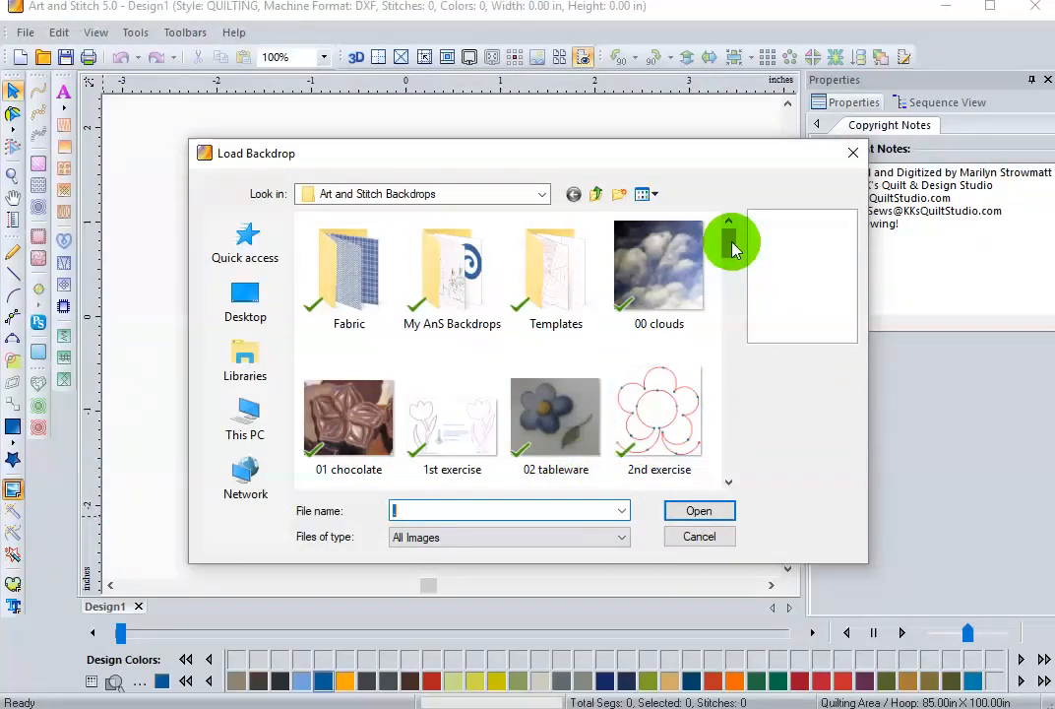
mouse_move(731, 245)
left_mouse_down()
mouse_move(730, 354)
mouse_move(740, 246)
left_mouse_up()
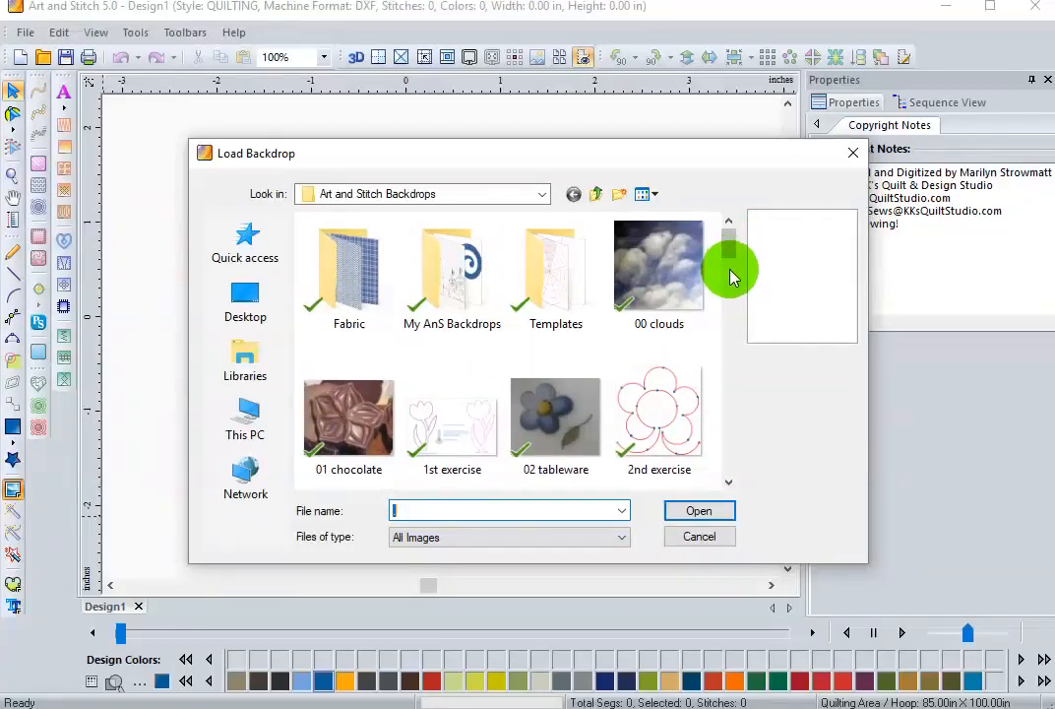
left_click(444, 338)
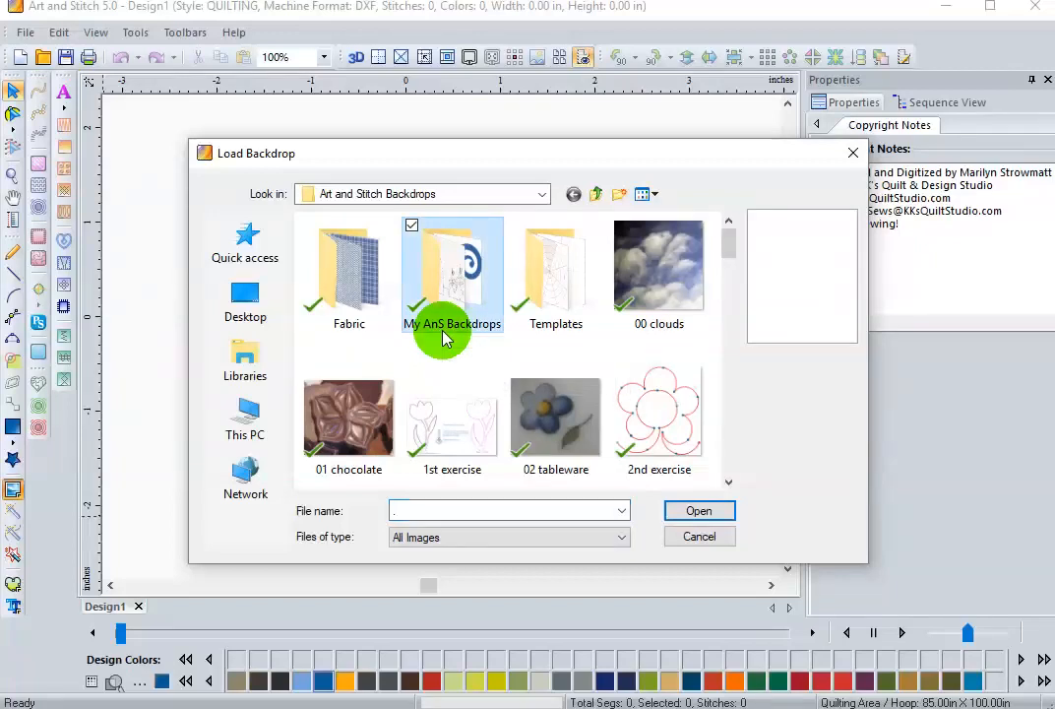
double_click(444, 338)
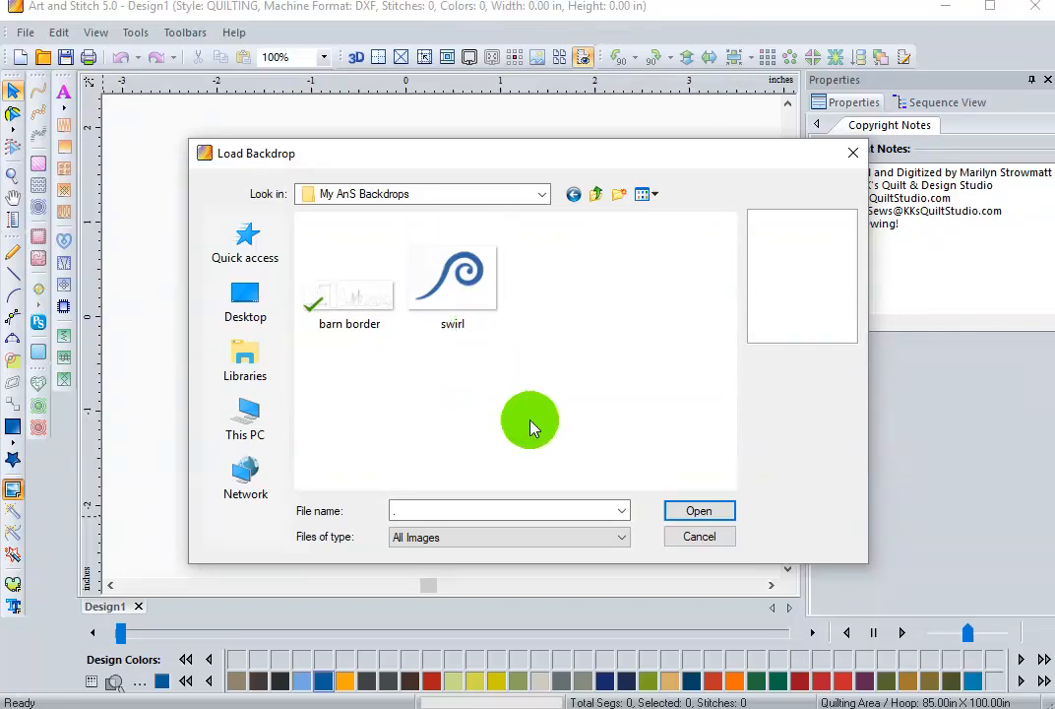
left_click(489, 310)
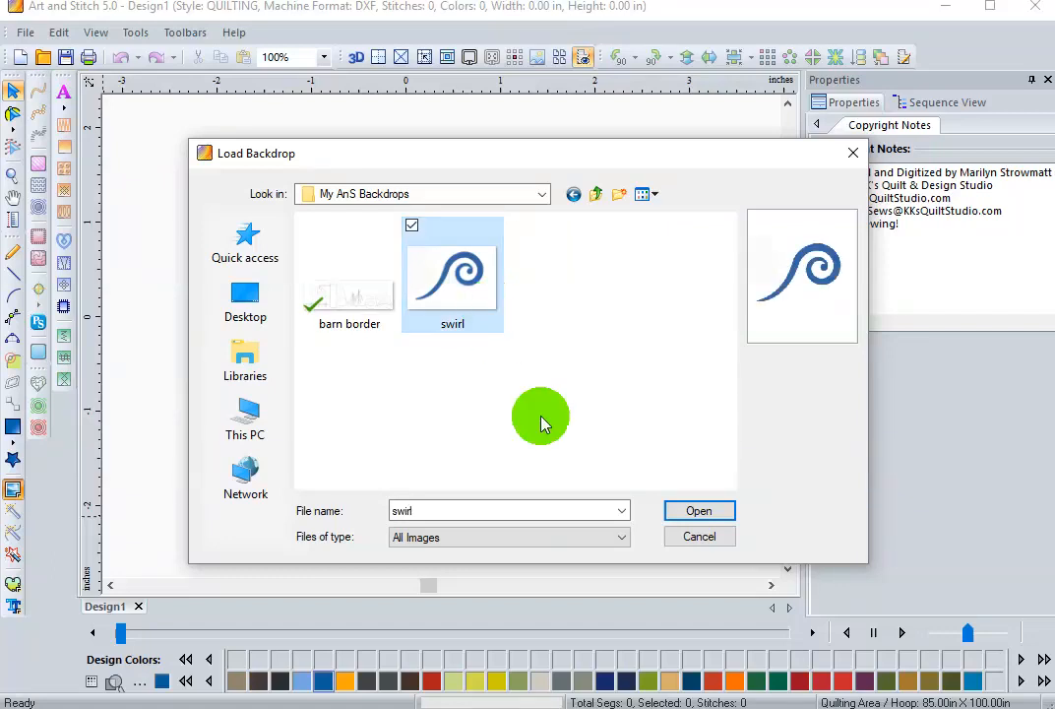
left_click(602, 543)
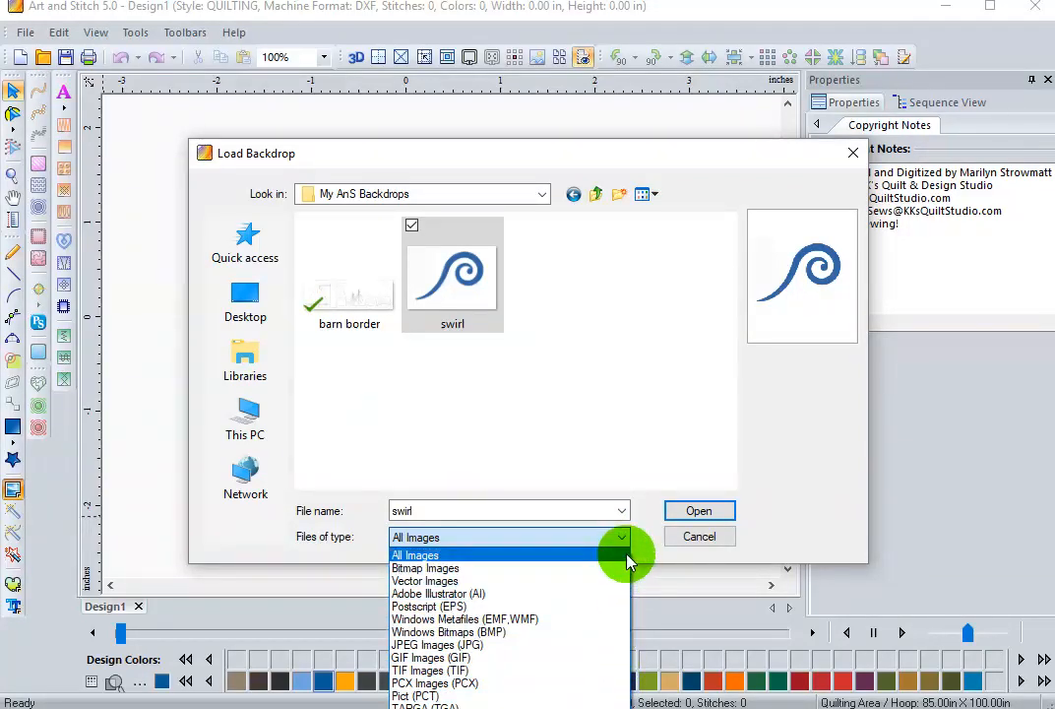
left_click(688, 517)
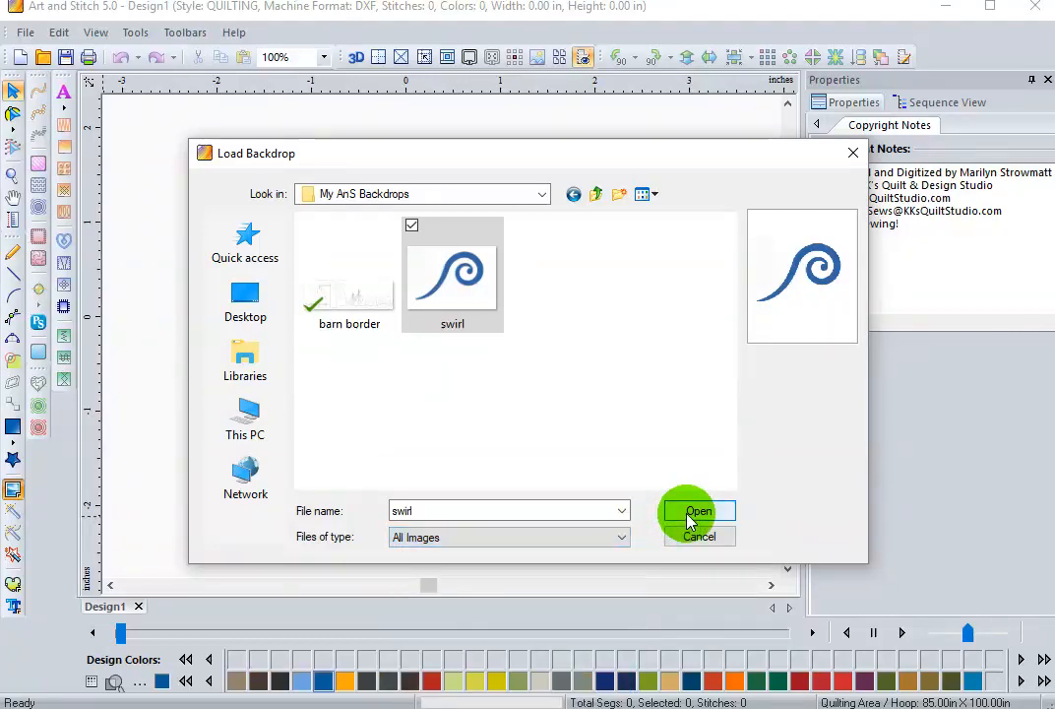
left_click(688, 517)
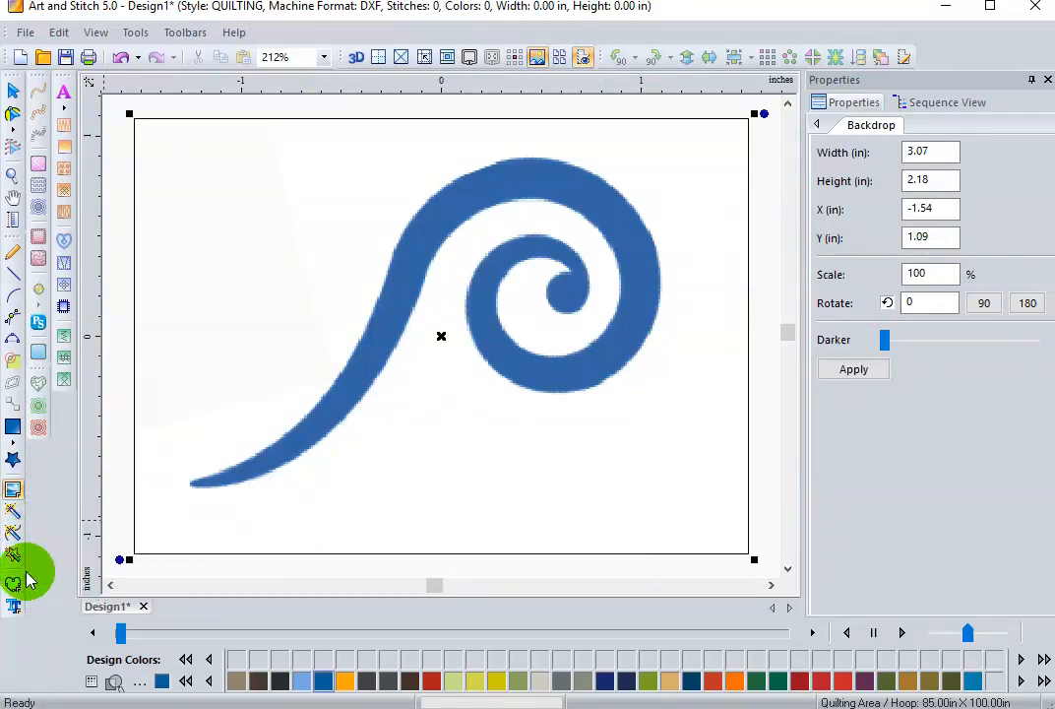
Step: Trace the blue swirl with the Magic Wand and hide the backdrop
left_click(15, 516)
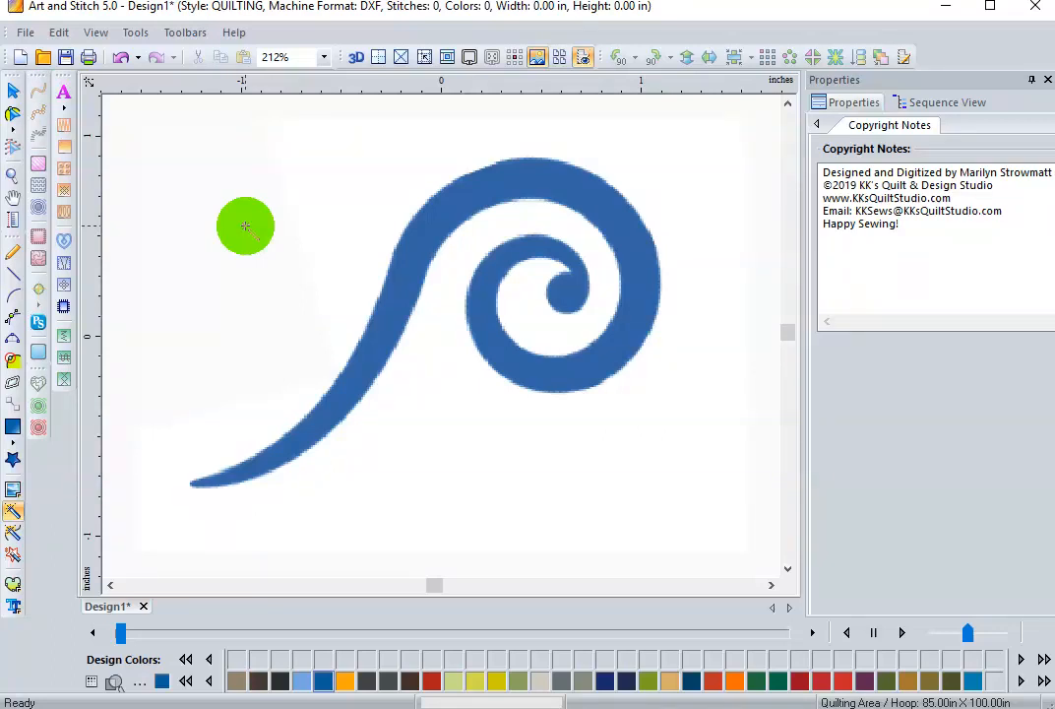
left_click(388, 337)
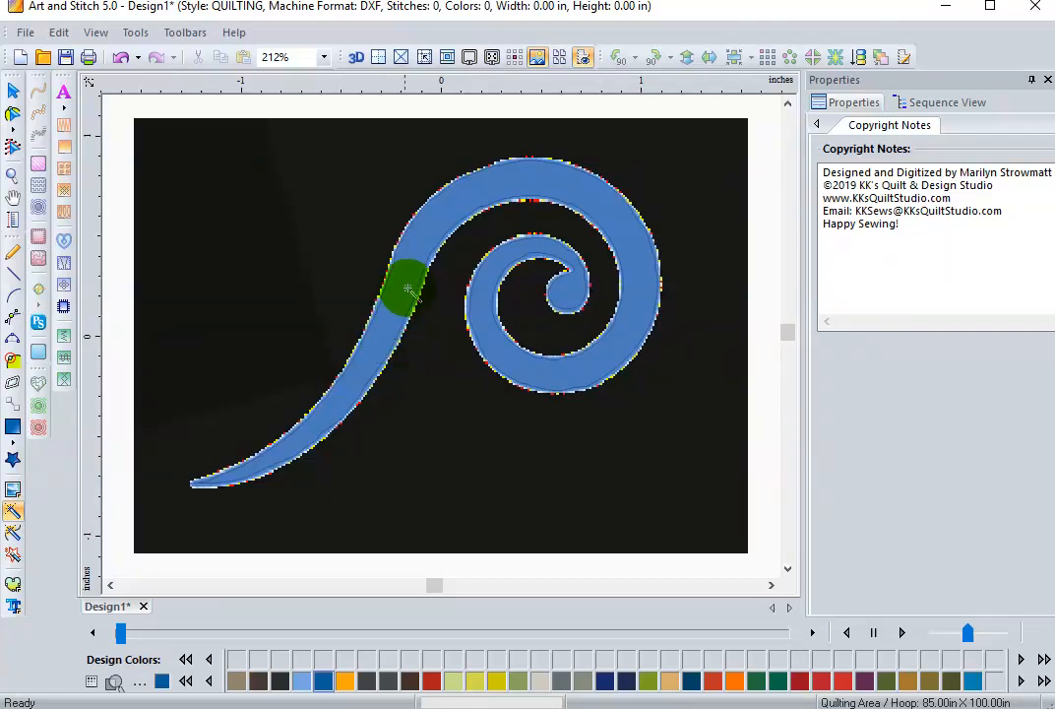
left_click(543, 63)
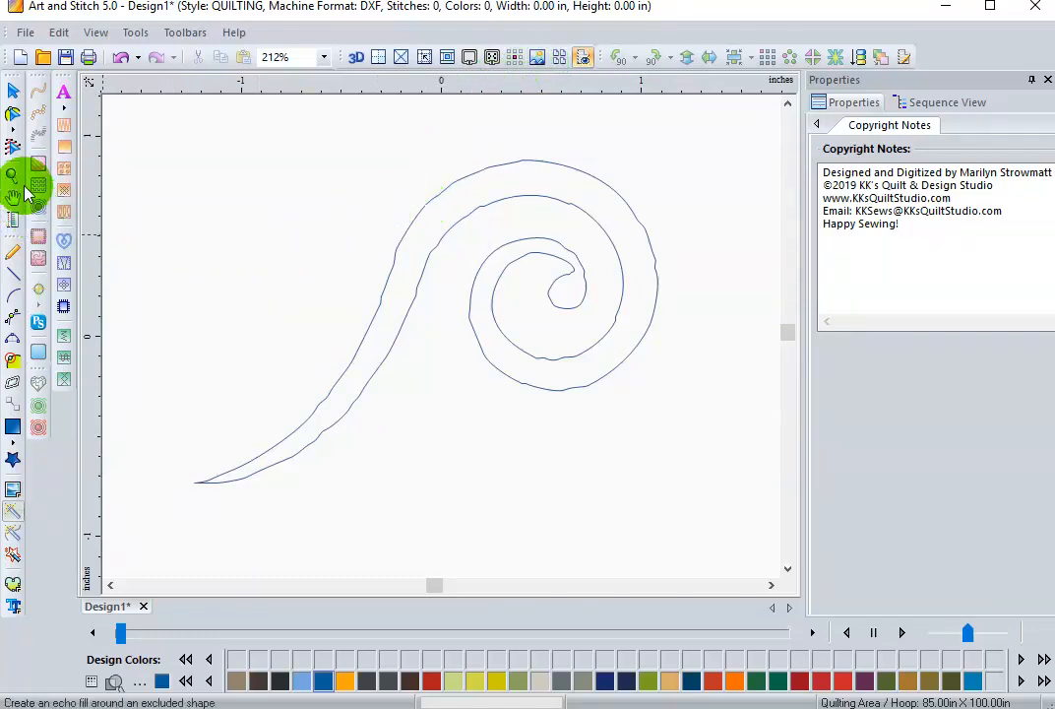
Step: Apply Simplify Smoothen to the traced swirl with 50% curve precision, angle tolerance 35 and distance tolerance 11 mm
left_click(13, 115)
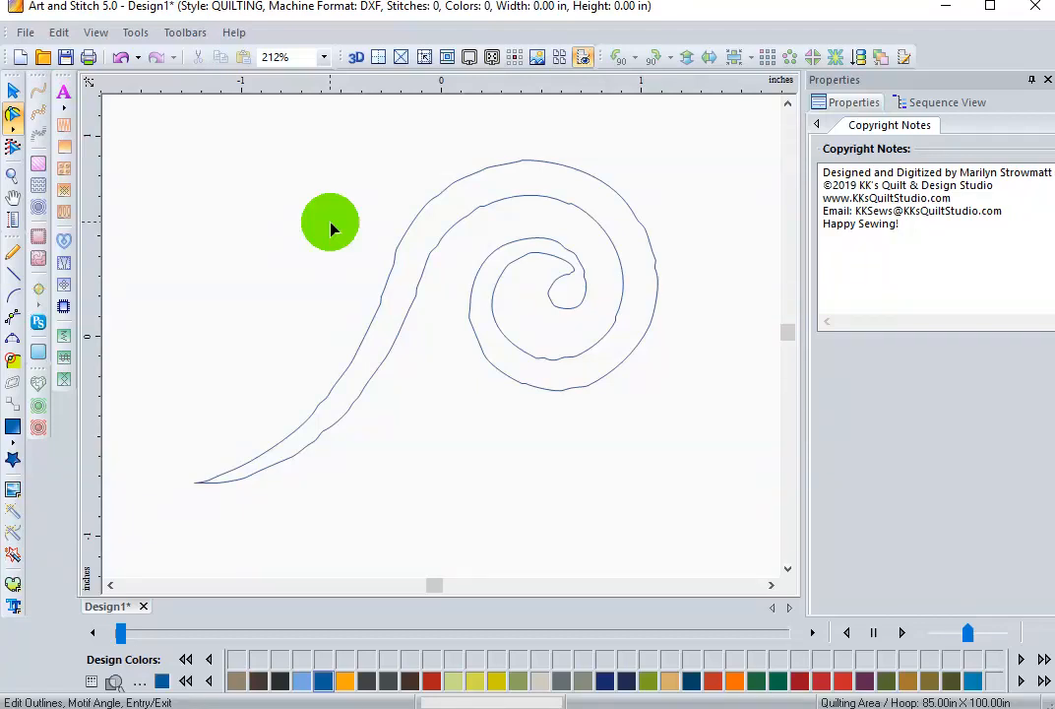
left_click(390, 295)
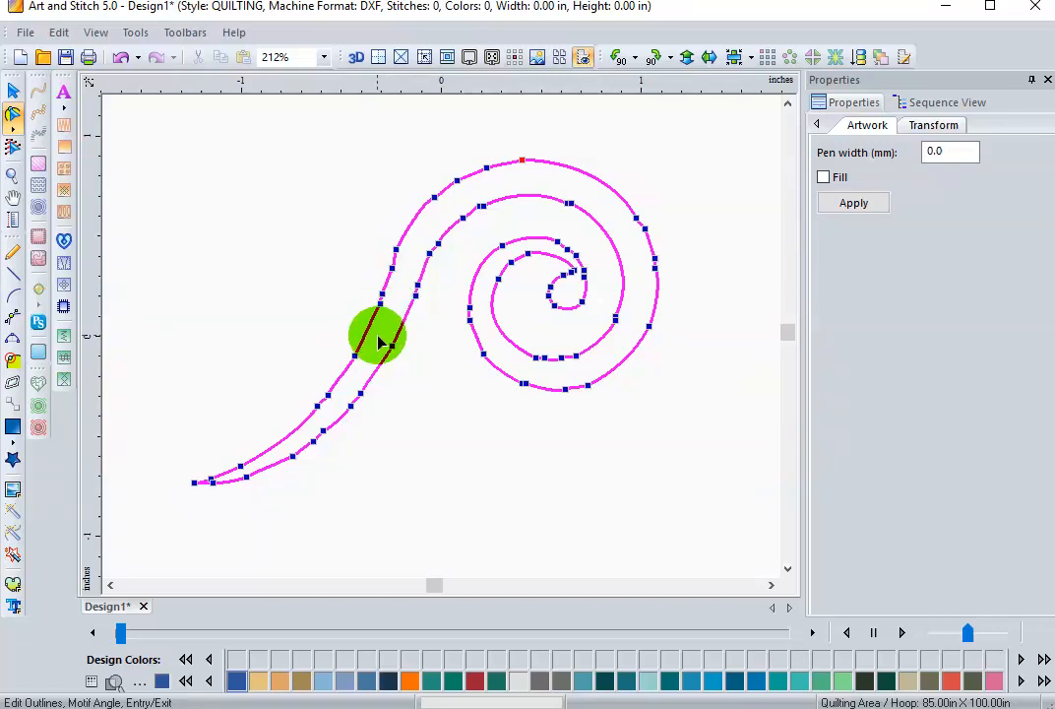
left_click(12, 96)
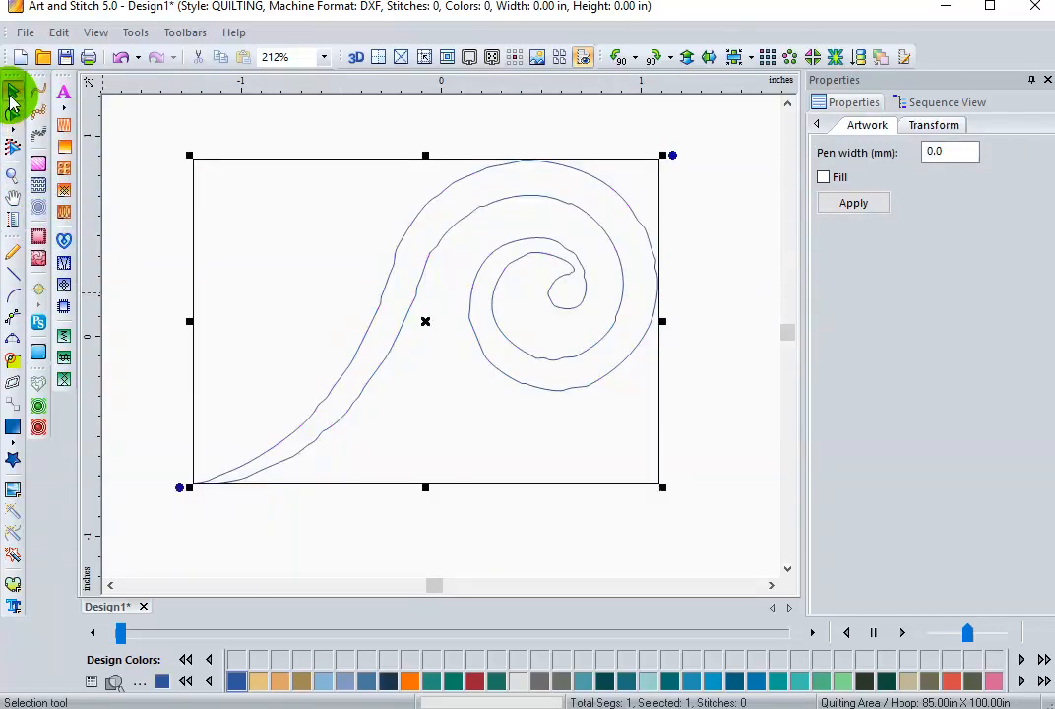
right_click(427, 289)
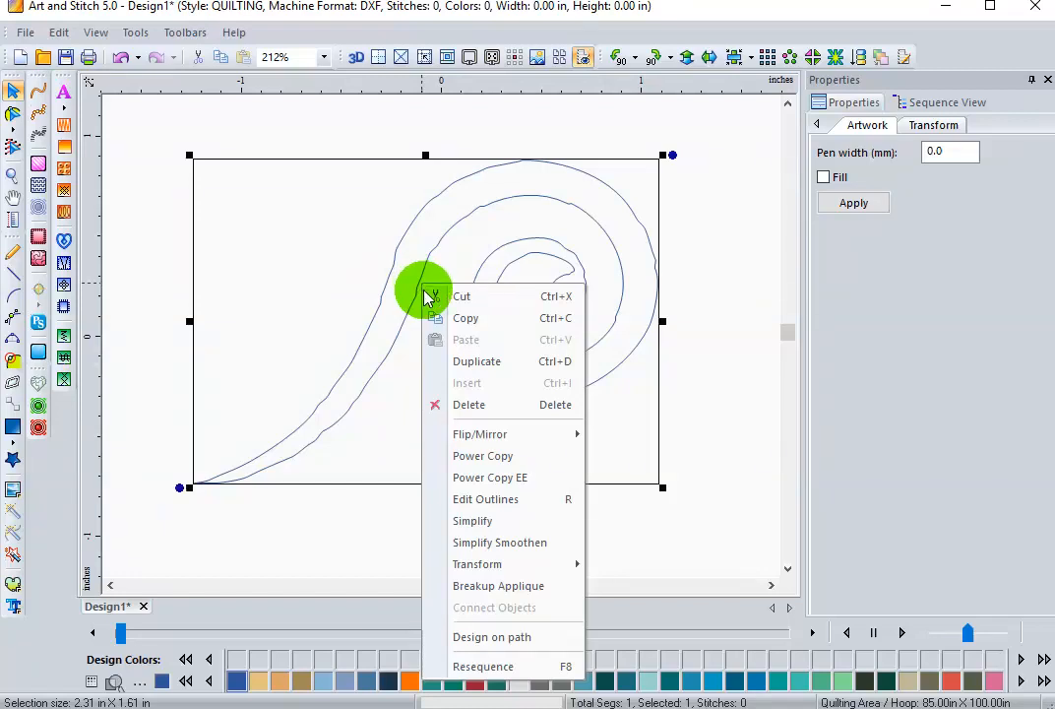
left_click(494, 544)
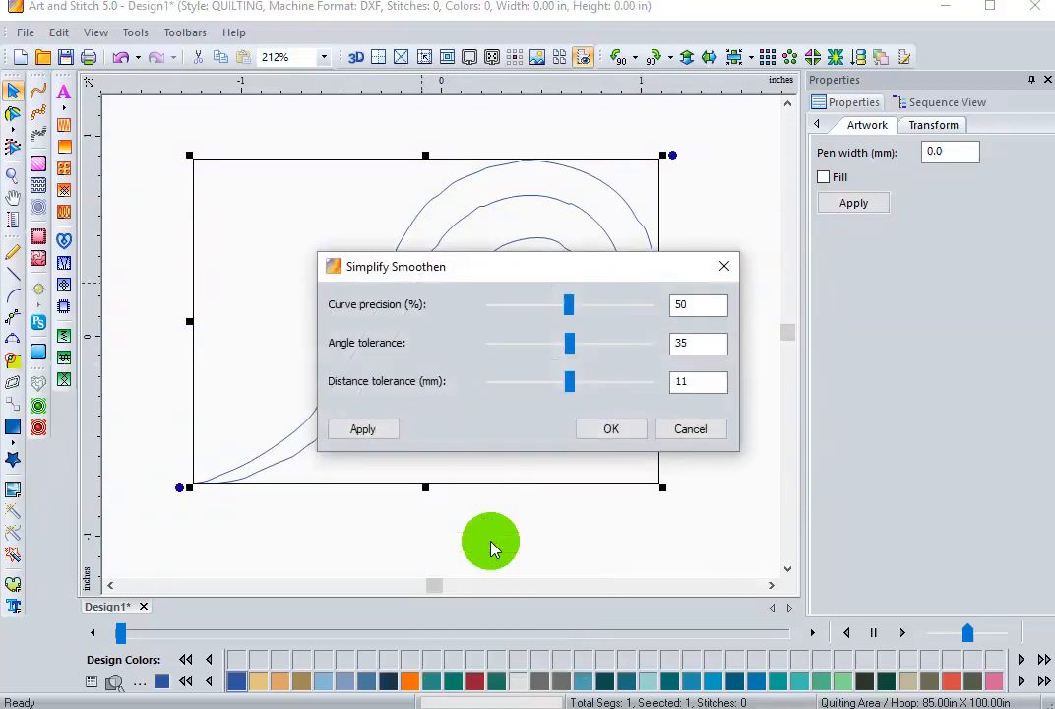
left_click(611, 434)
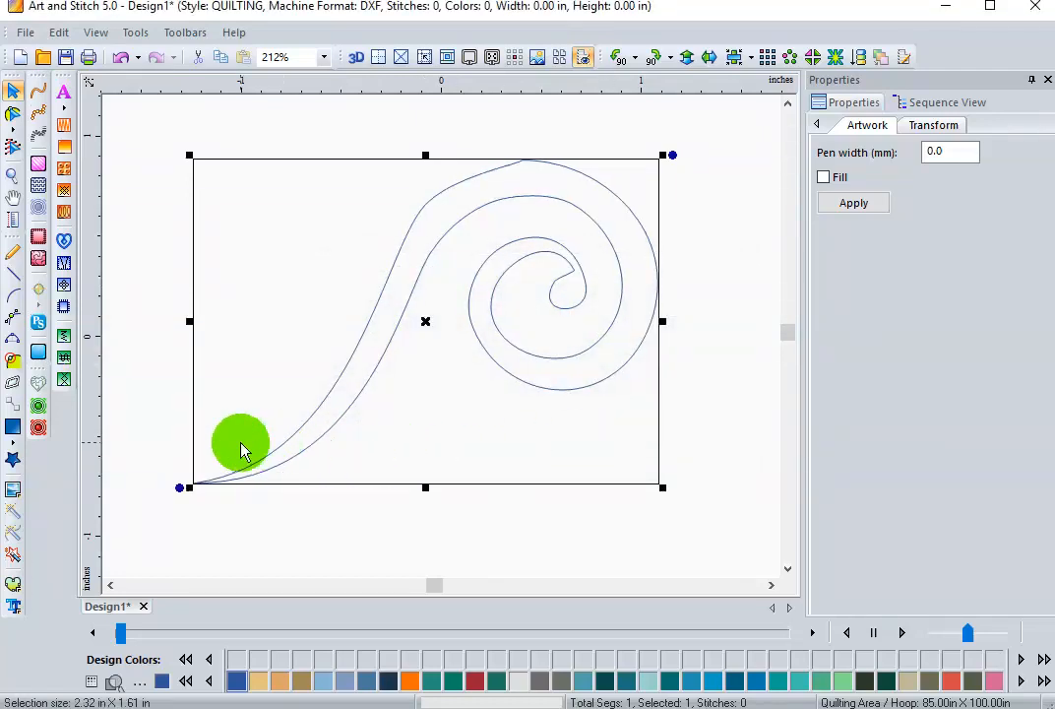
Step: Examine the smoothed swirl's outline nodes and select the node at the top of the curve
left_click(13, 115)
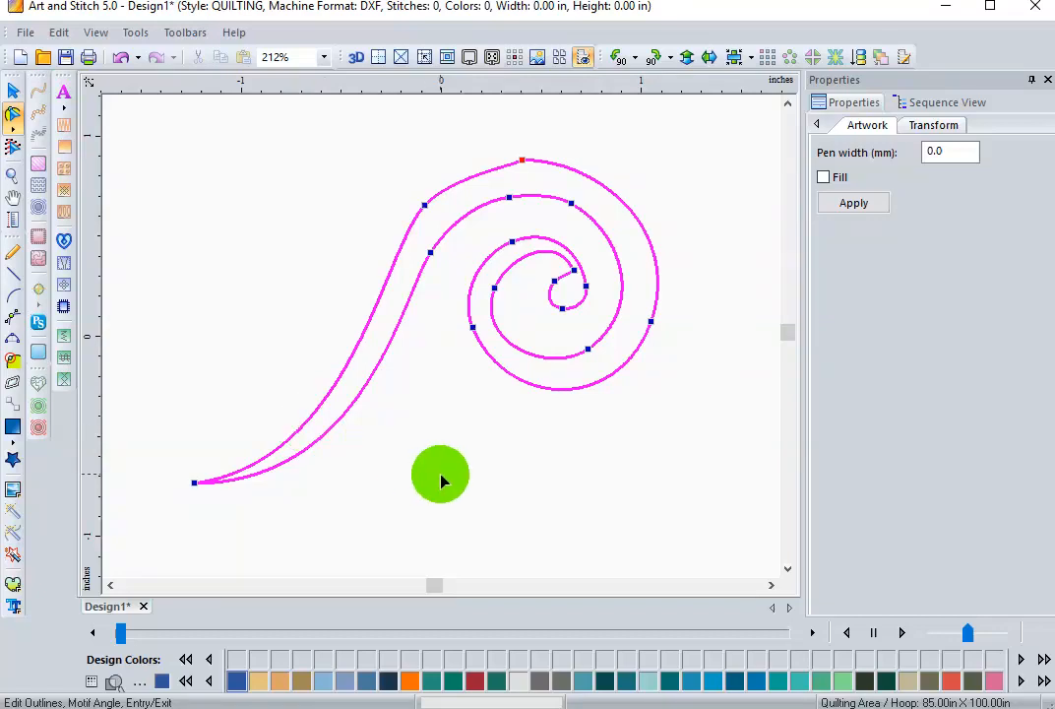
left_click(523, 161)
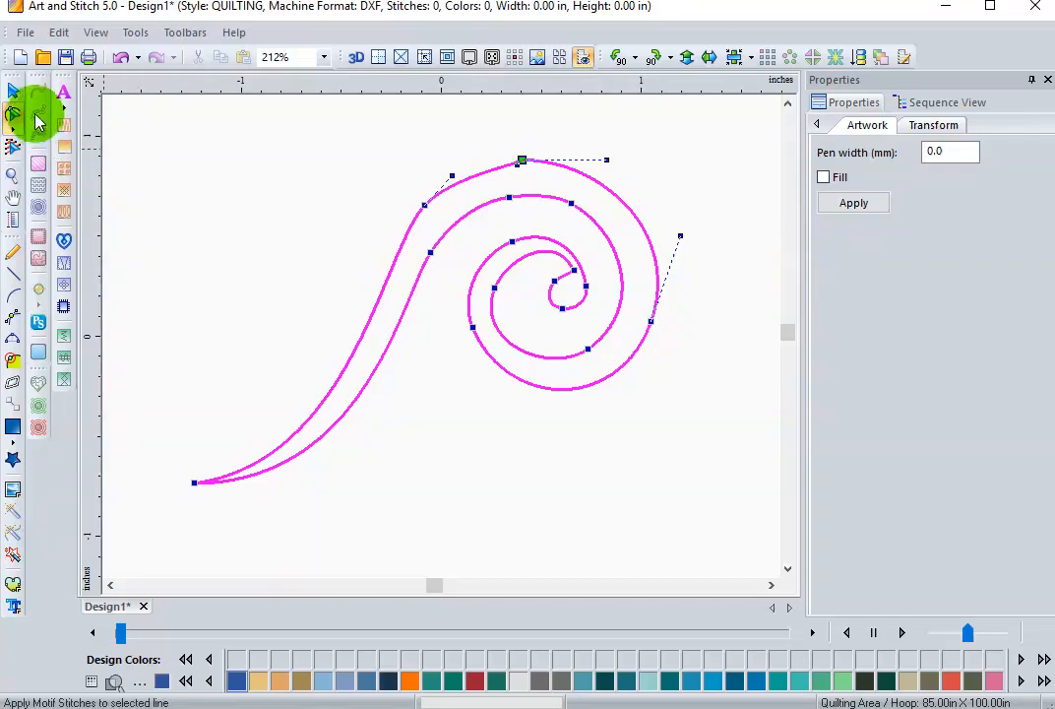
Step: Create a new design and load the "flower to try" image from Art and Stitch Backdrops as its backdrop
left_click(22, 56)
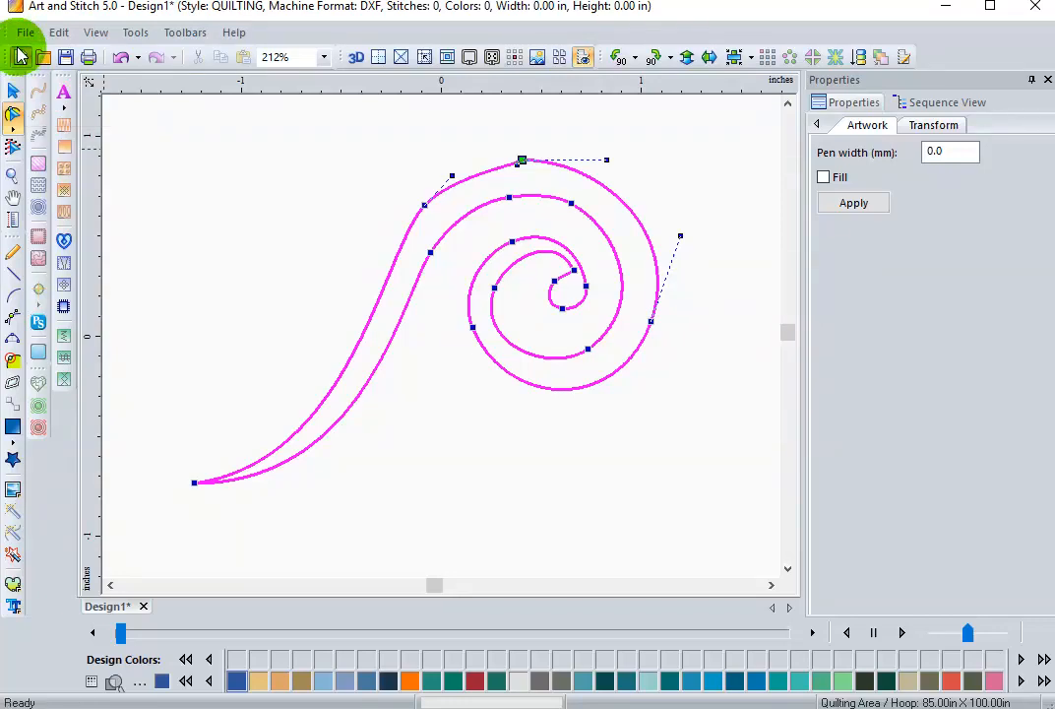
left_click(13, 489)
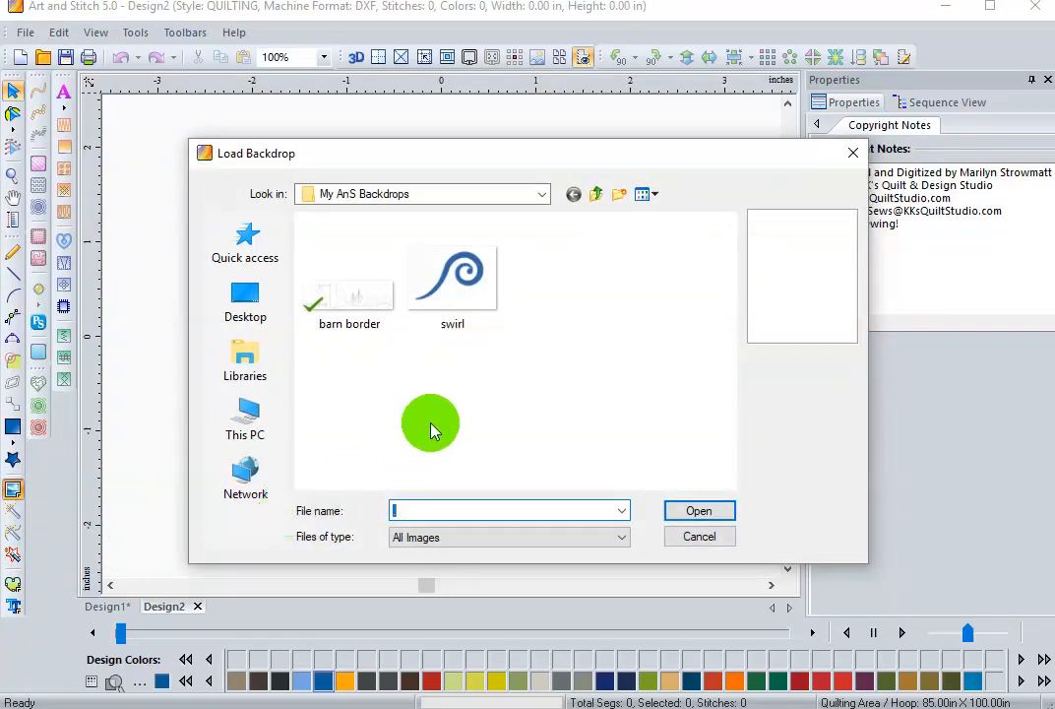
left_click(600, 196)
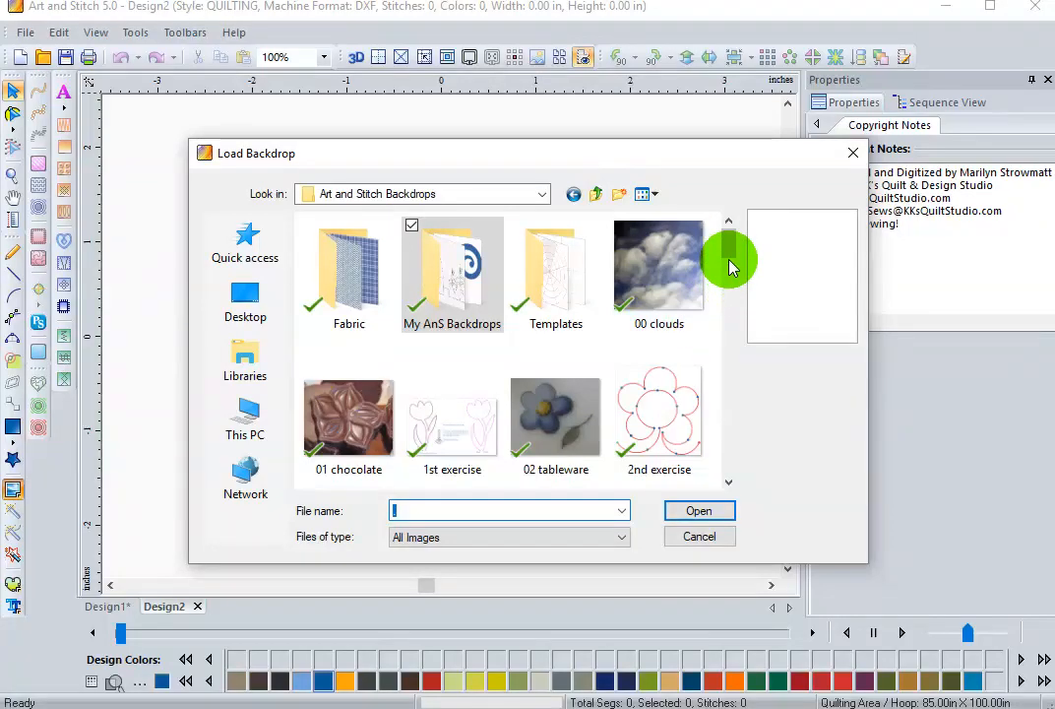
left_click_drag(731, 242, 718, 370)
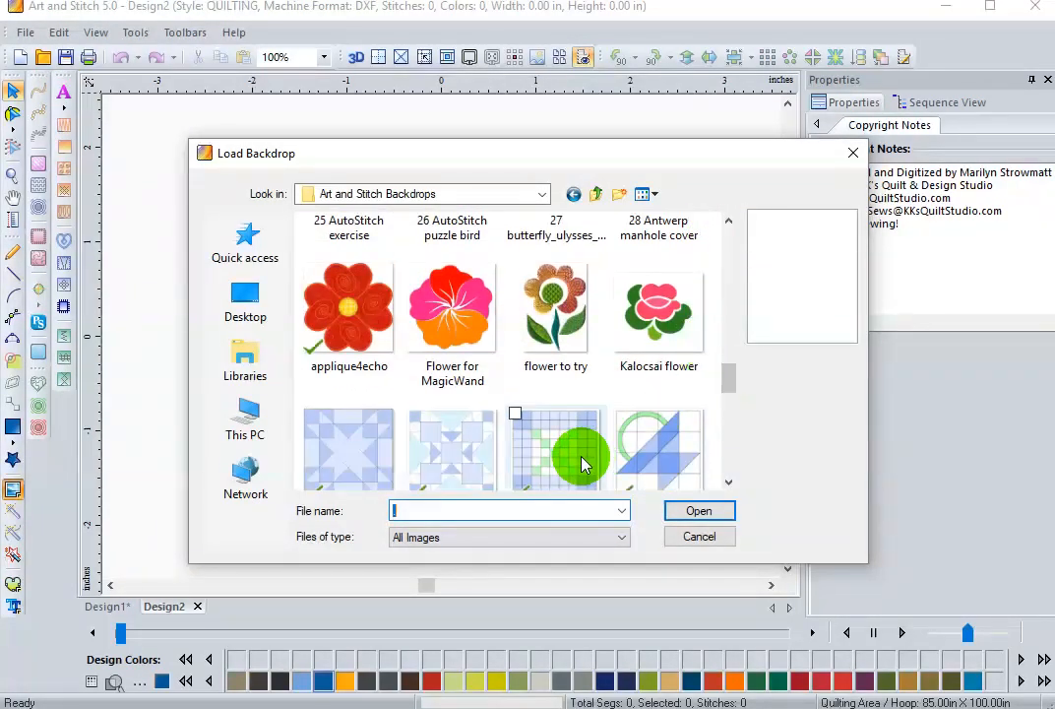
left_click(566, 337)
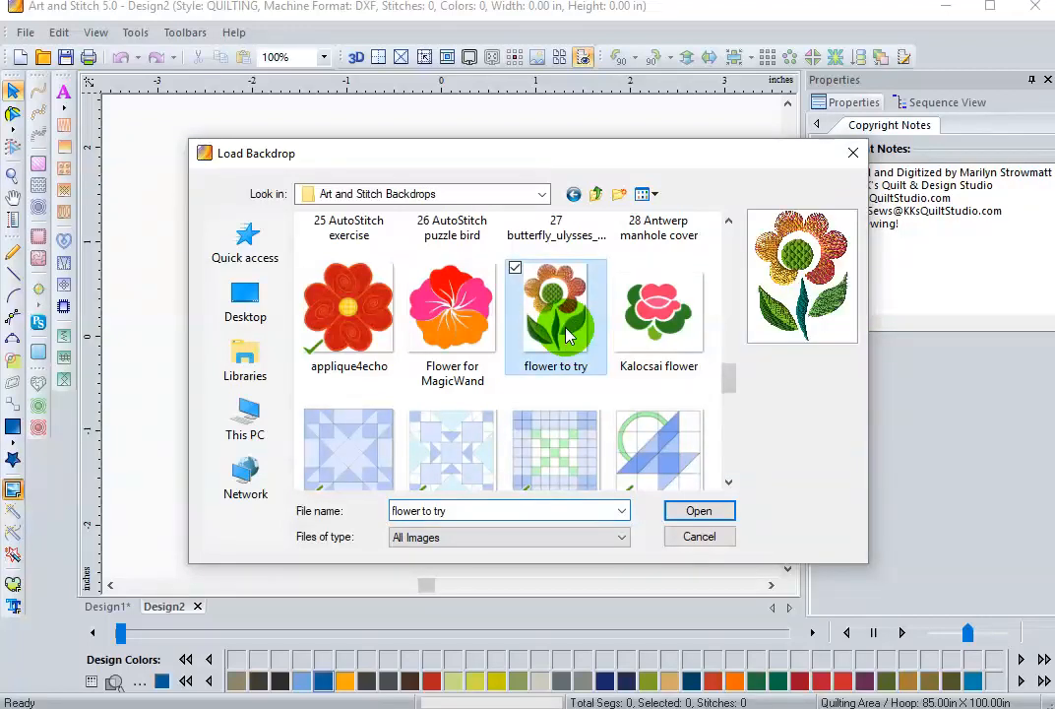
left_click(701, 512)
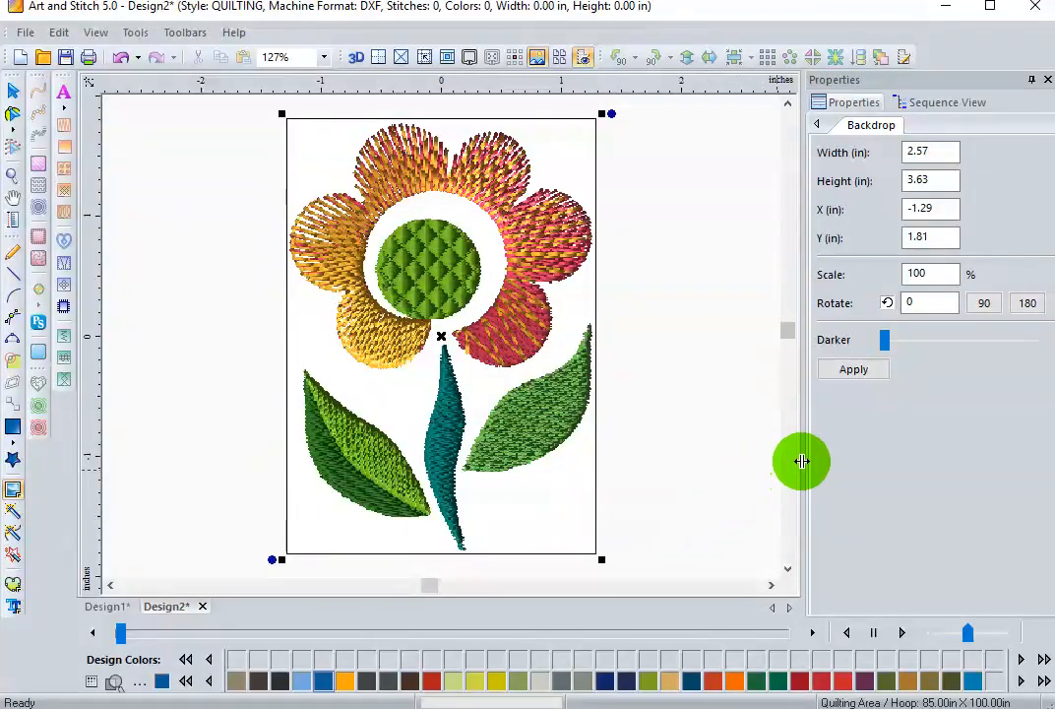
Step: Trace the light-green half of the flower's left leaf with the Magic Wand and hide the backdrop to inspect the outline
left_click(15, 517)
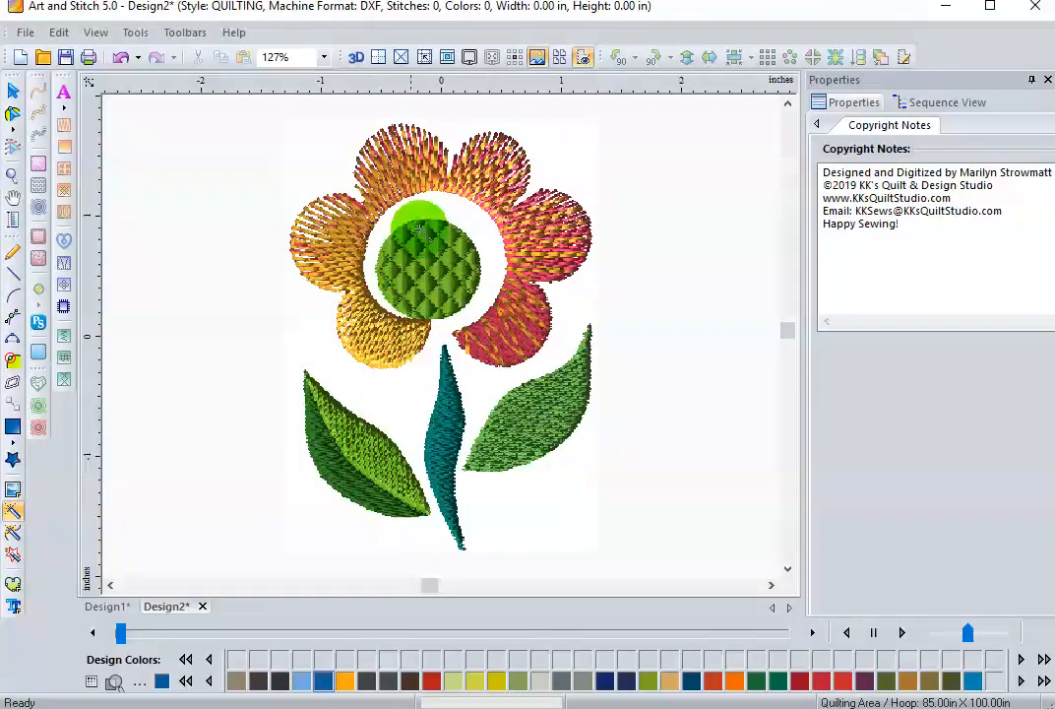
left_click(547, 75)
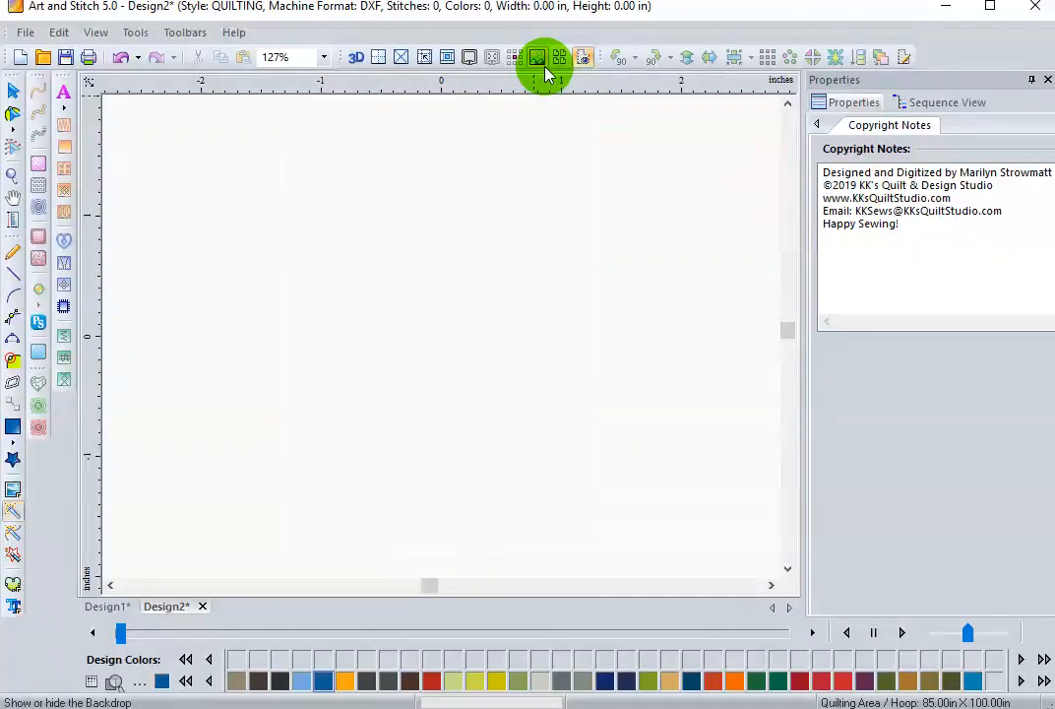
left_click(546, 71)
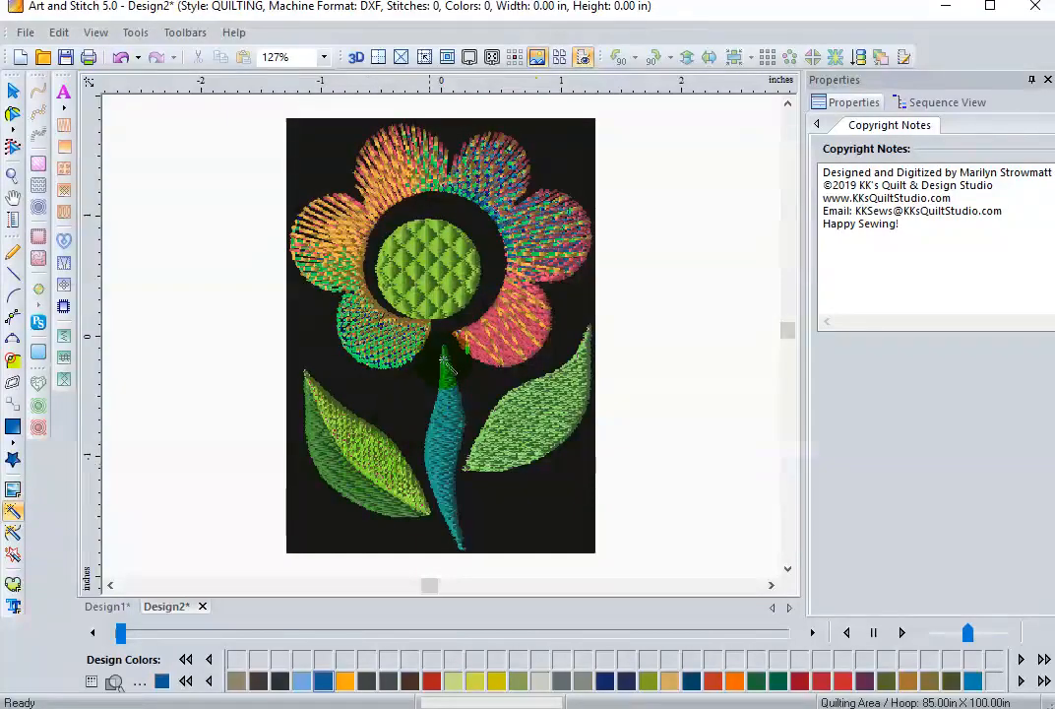
left_click(543, 60)
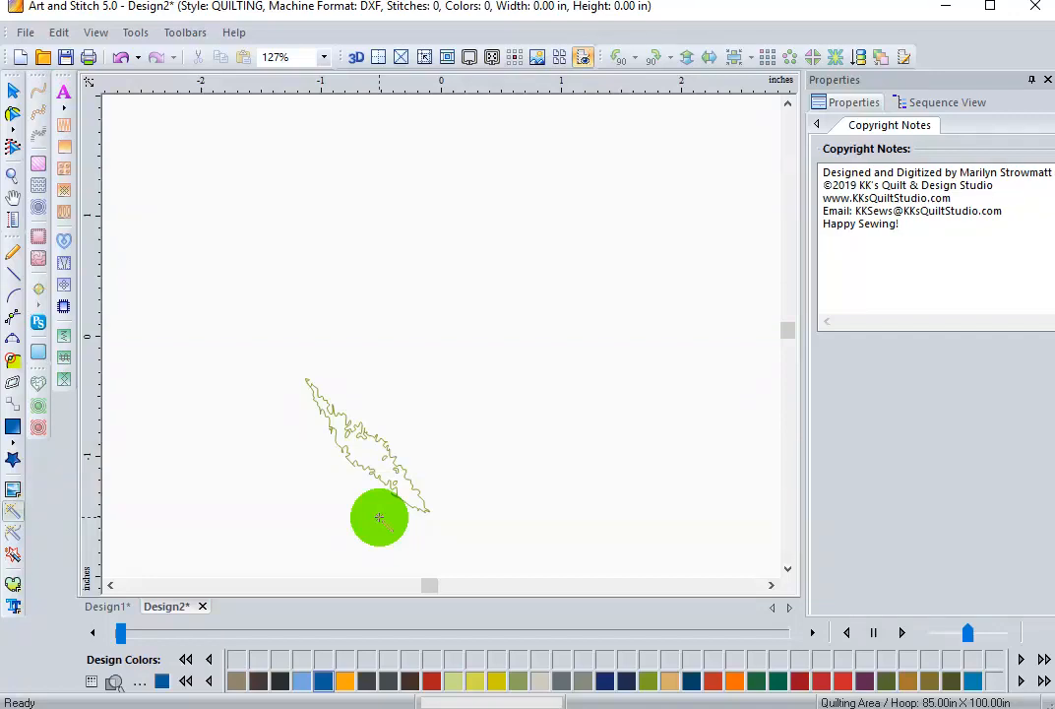
left_click(537, 59)
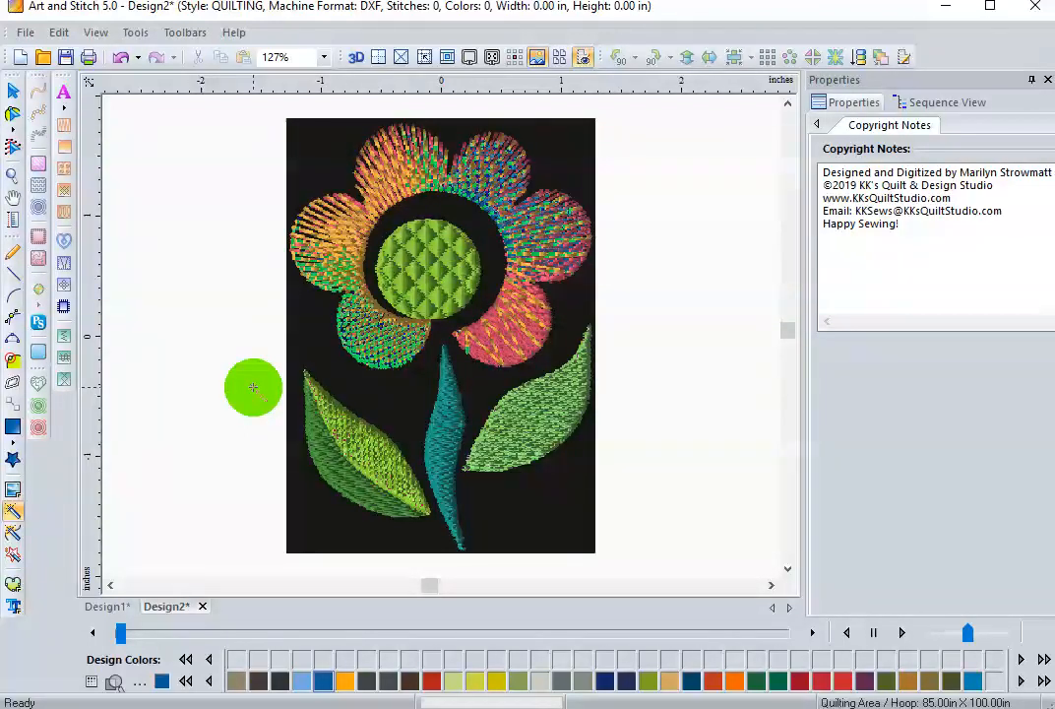
left_click(537, 59)
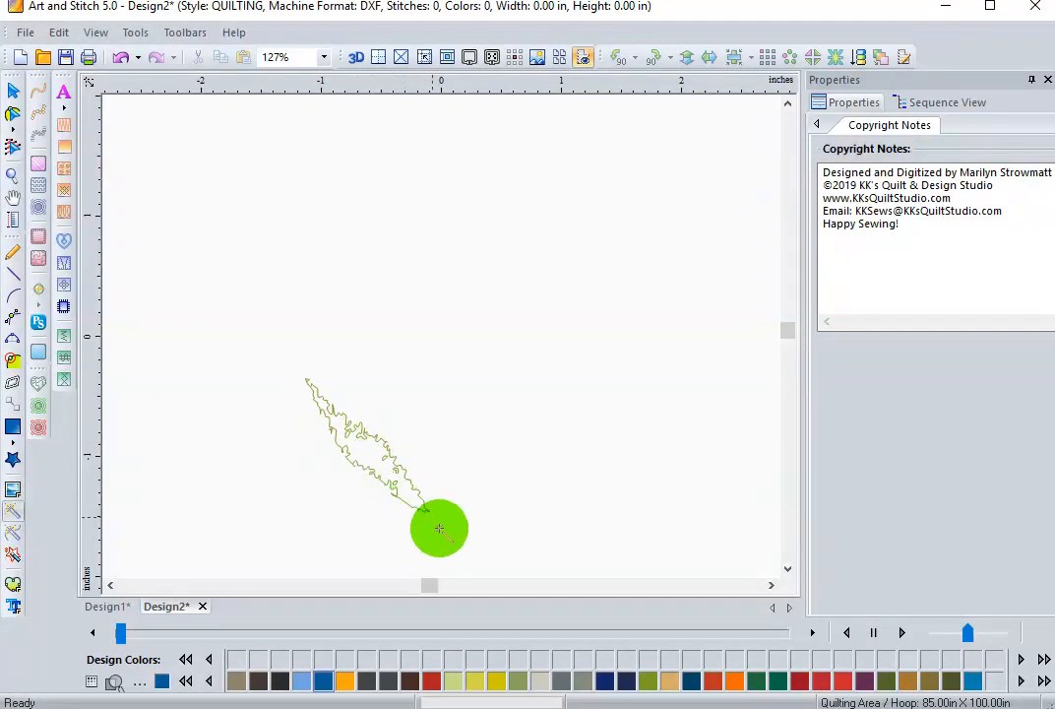
Step: Start another blank design and load the "flower to try" backdrop into it
left_click(20, 58)
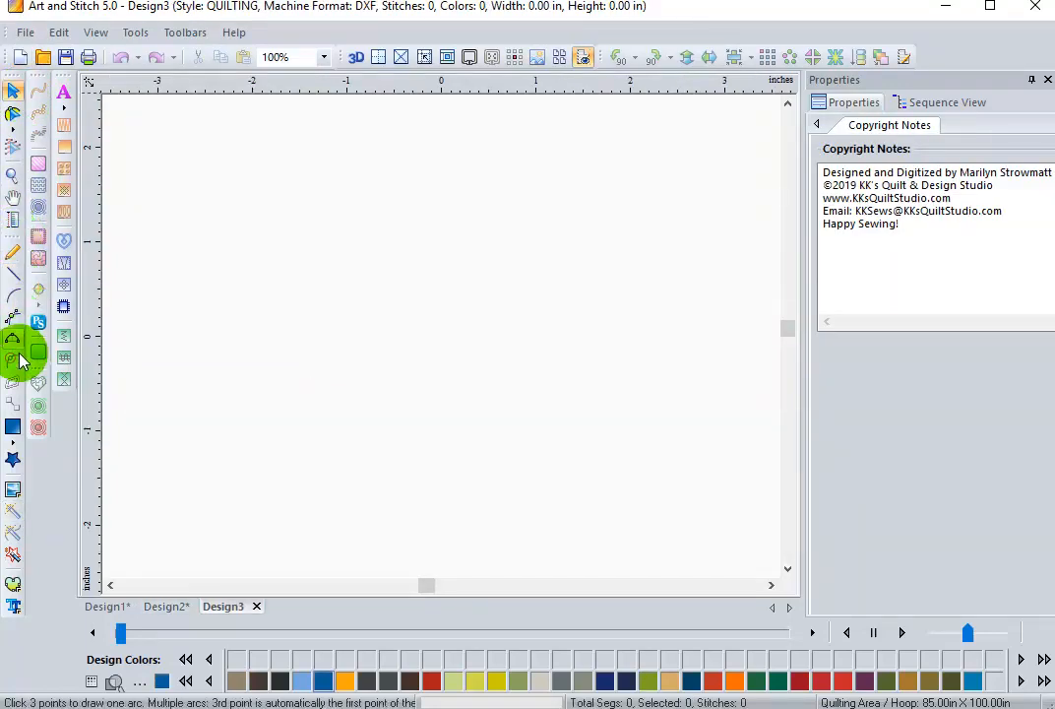
left_click(13, 490)
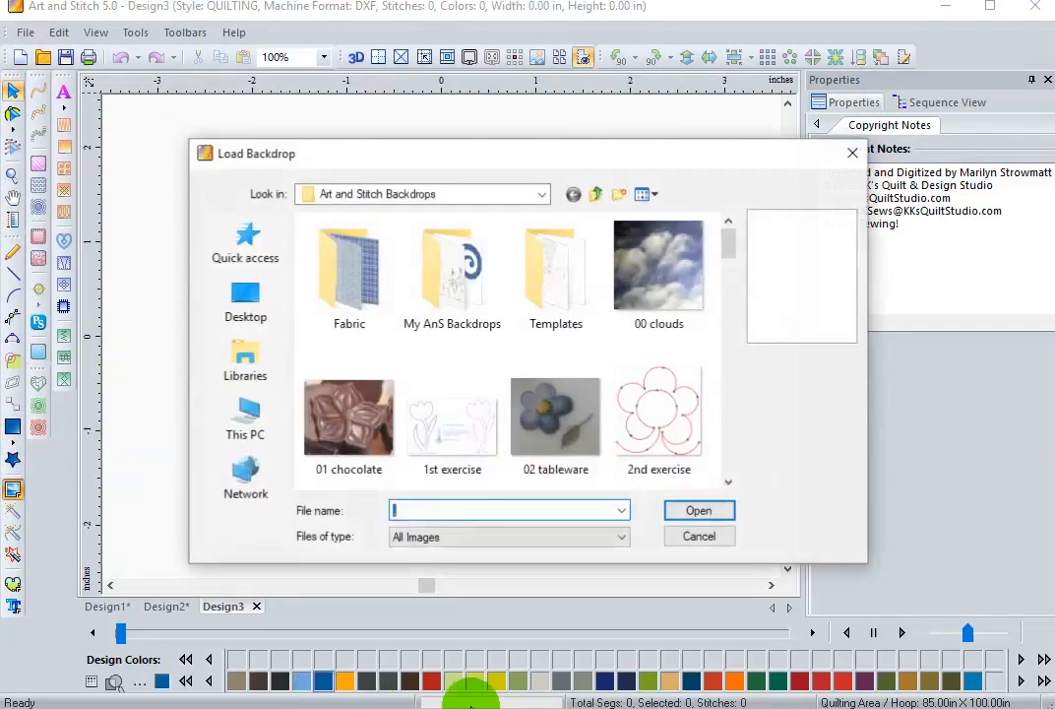
left_click_drag(736, 258, 718, 389)
left_click(565, 276)
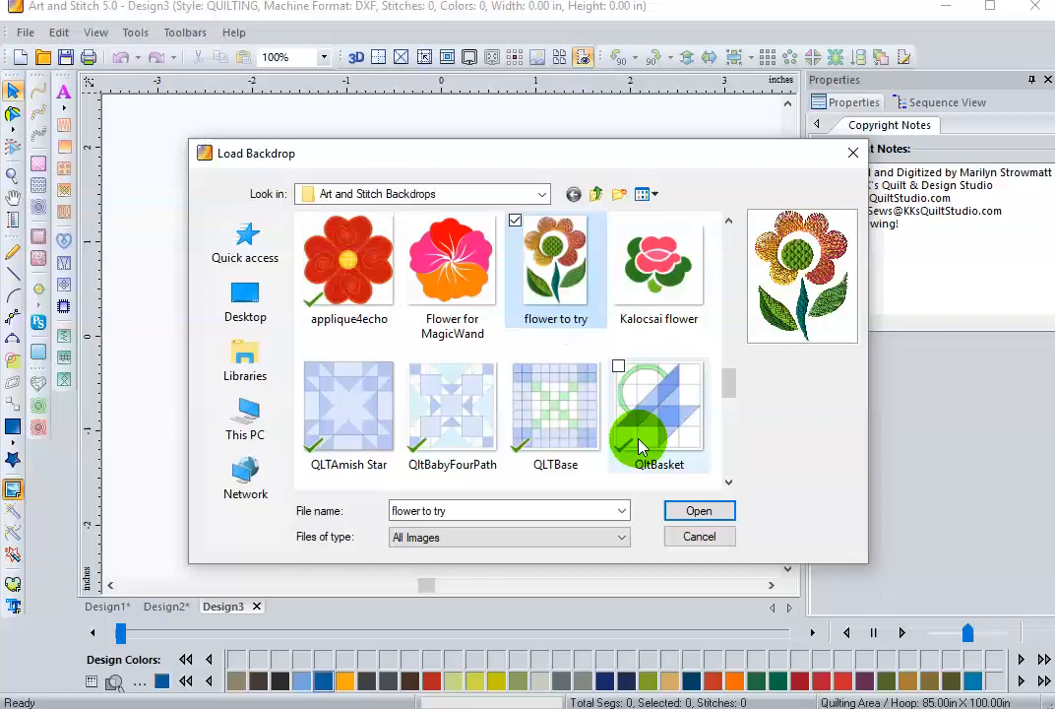
left_click(682, 514)
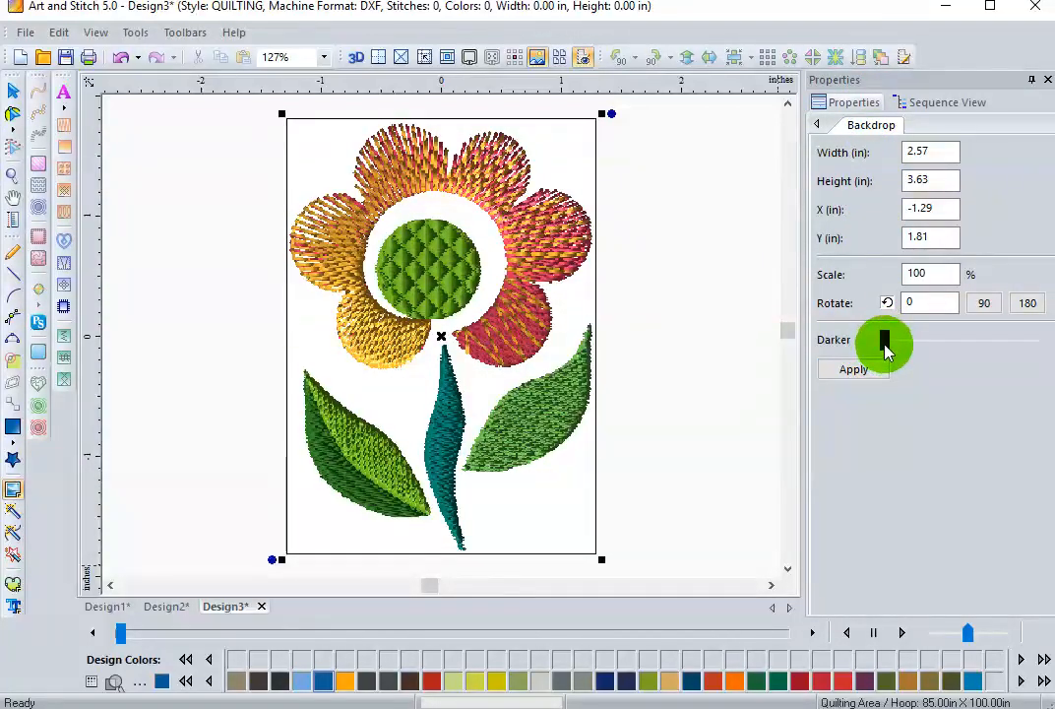
Step: Lighten the flower backdrop to a faded shade and apply the change
left_click_drag(884, 344, 926, 343)
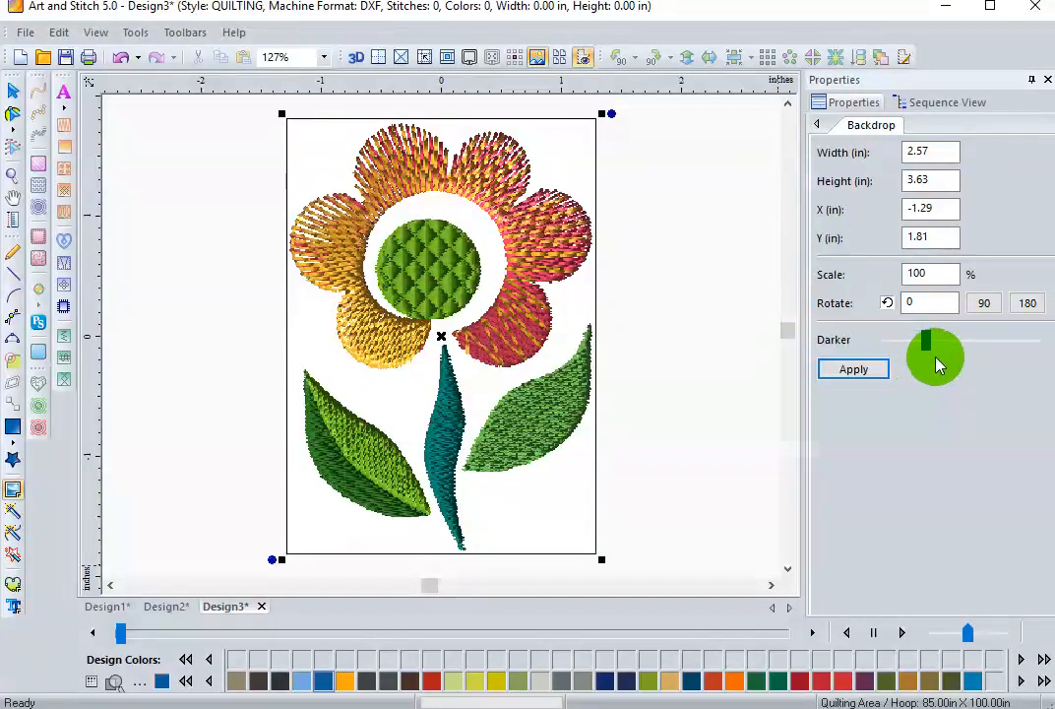
left_click(868, 374)
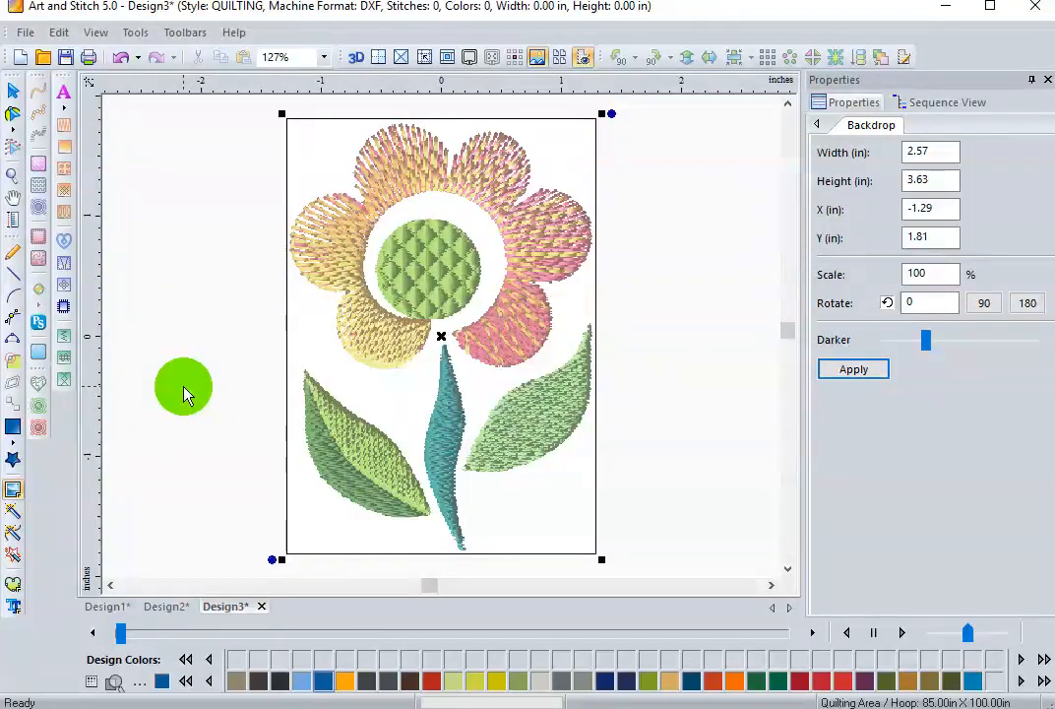
Step: Start a curved artwork path just above the left leaf's tip, trace the center vein and upper edge, and continue down the outer edge
left_click(13, 341)
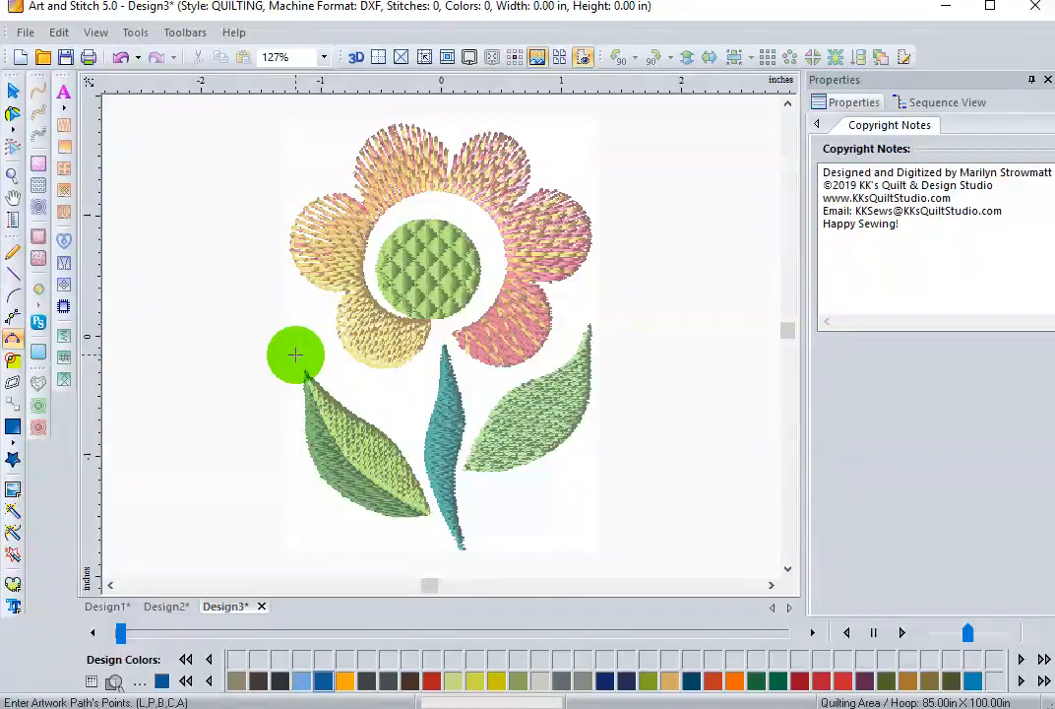
left_click(295, 354)
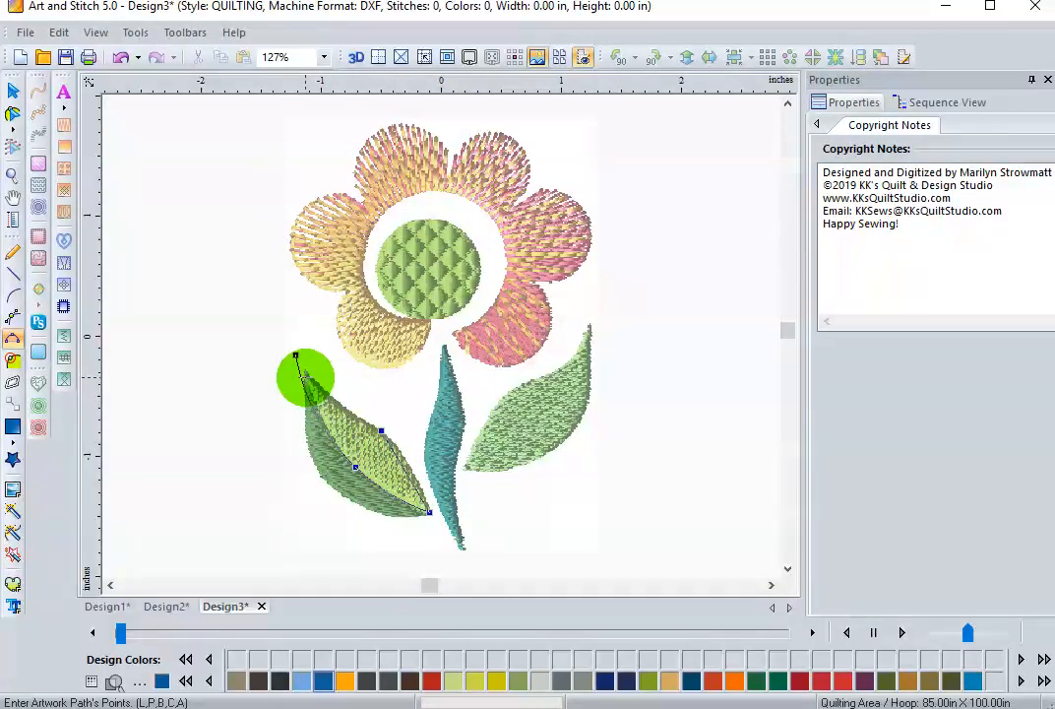
left_click(304, 371)
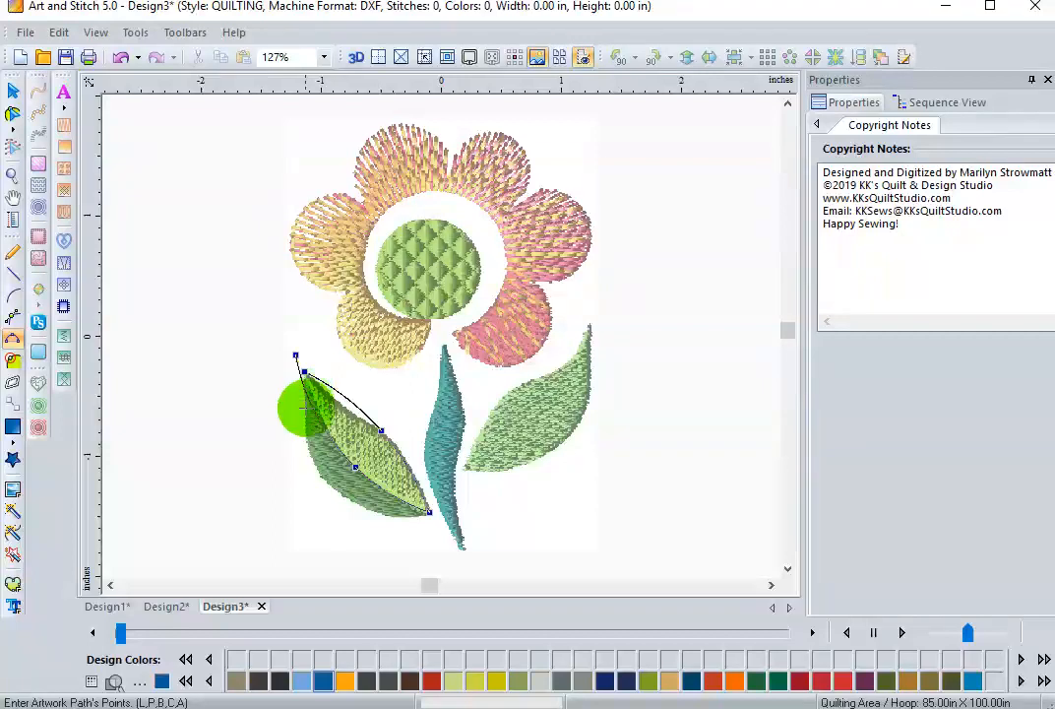
left_click(327, 482)
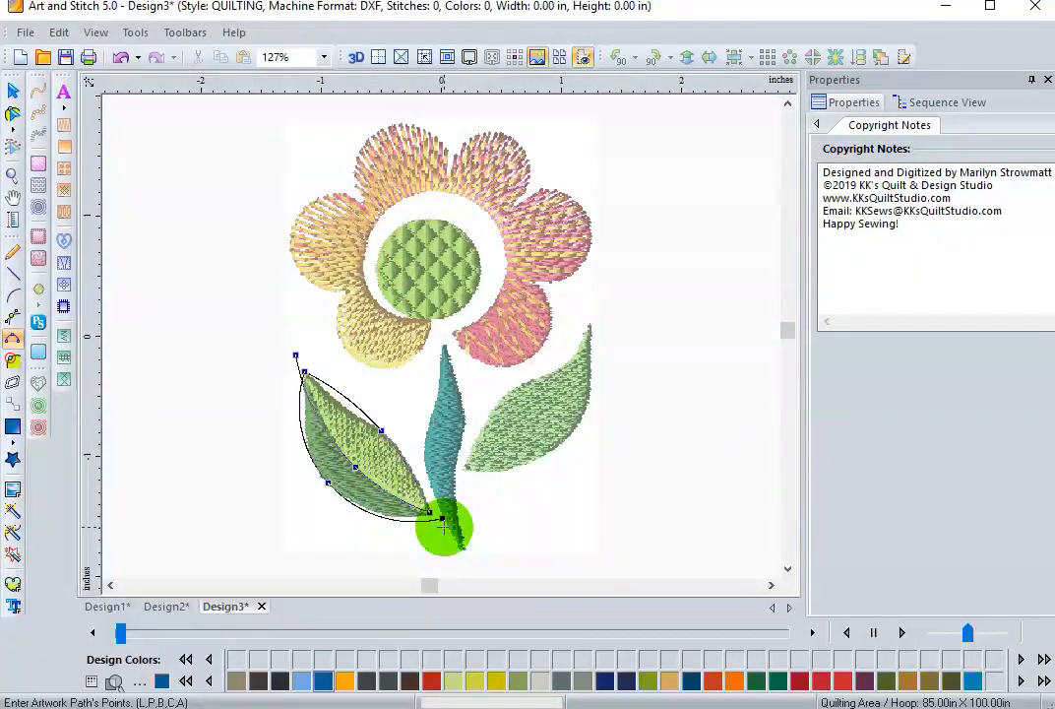
Step: Continue the curved path from the left leaf's base around the pointed lower end of the stem
left_click(446, 530)
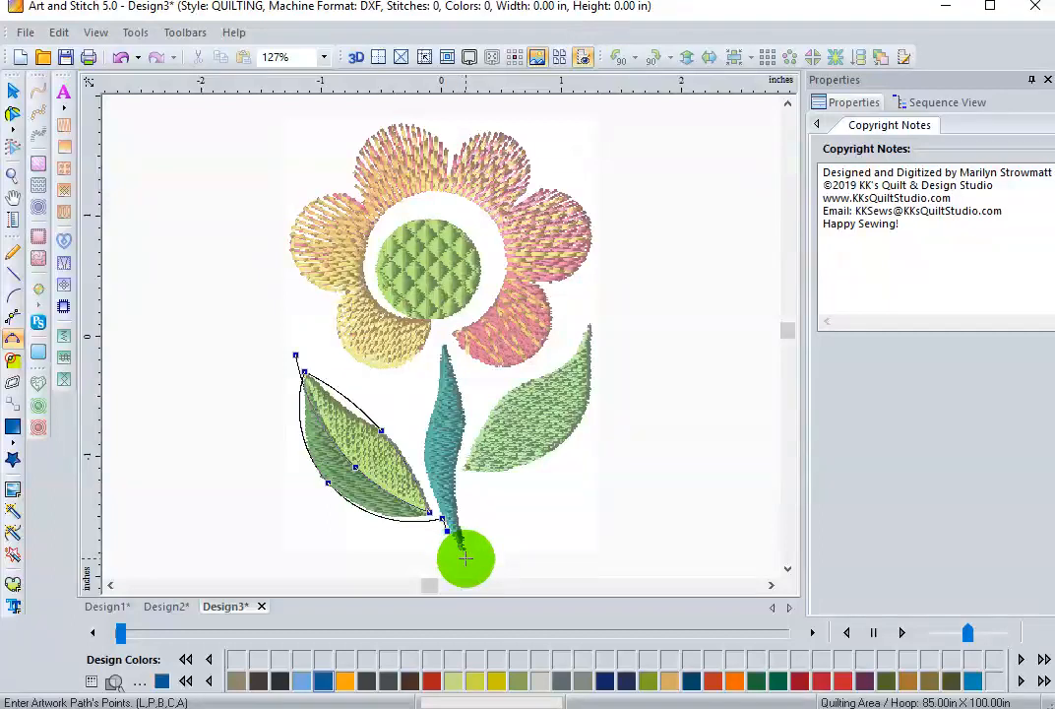
left_click(465, 559)
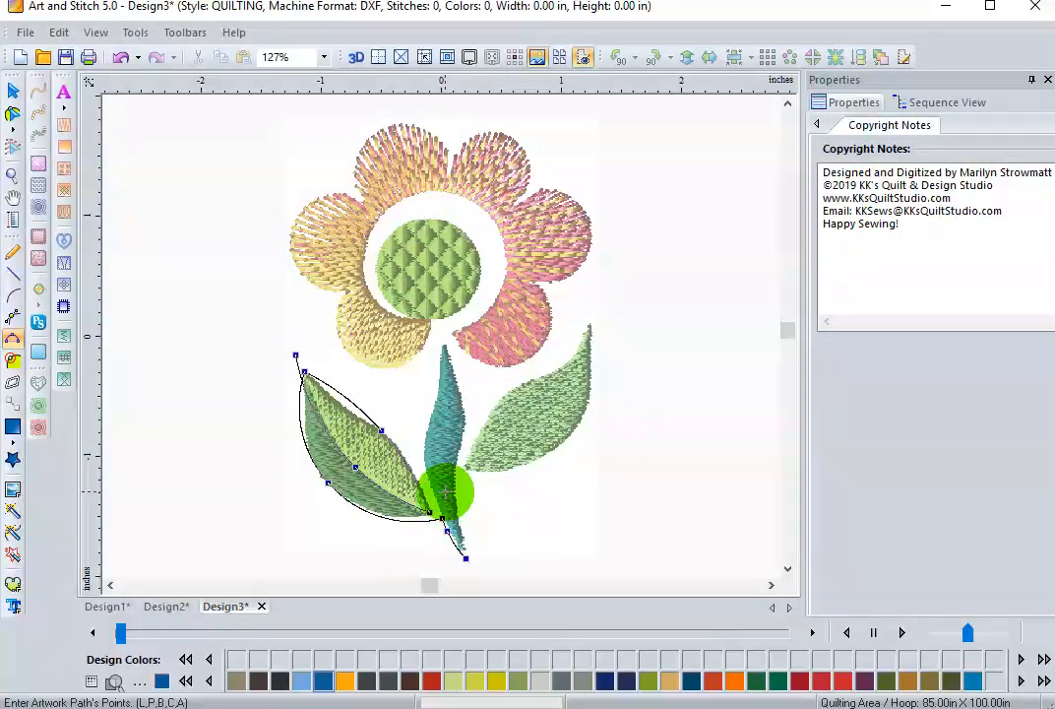
left_click(455, 506)
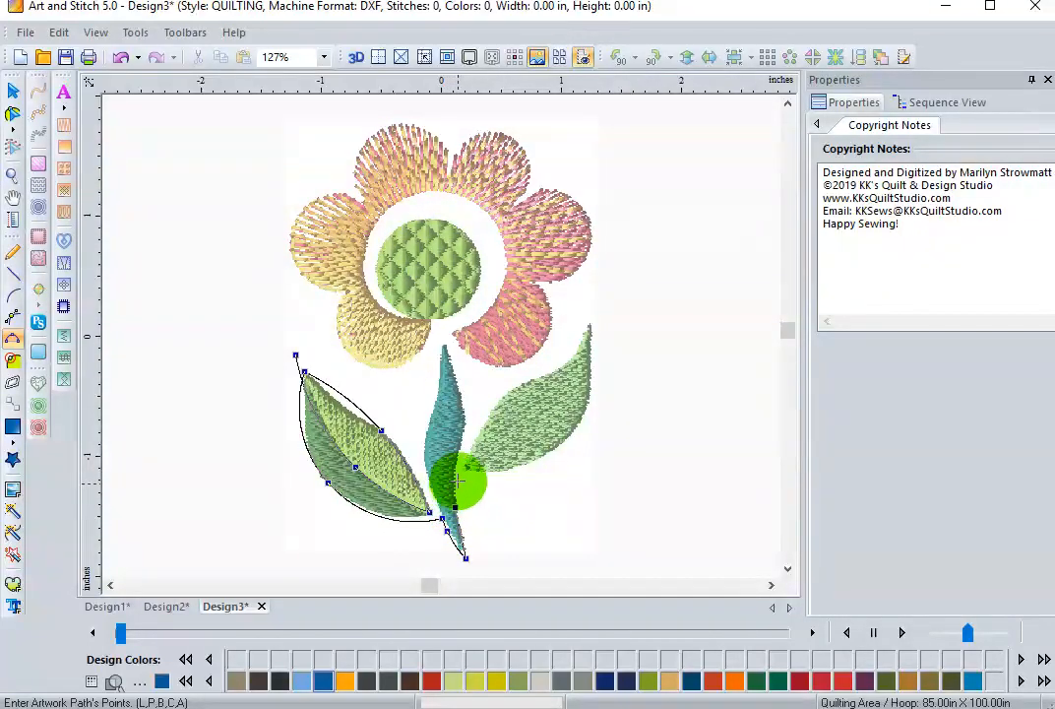
Step: Continue the path around the right leaf, up its upper edge to the tip and back along its lower edge to the base
left_click(466, 464)
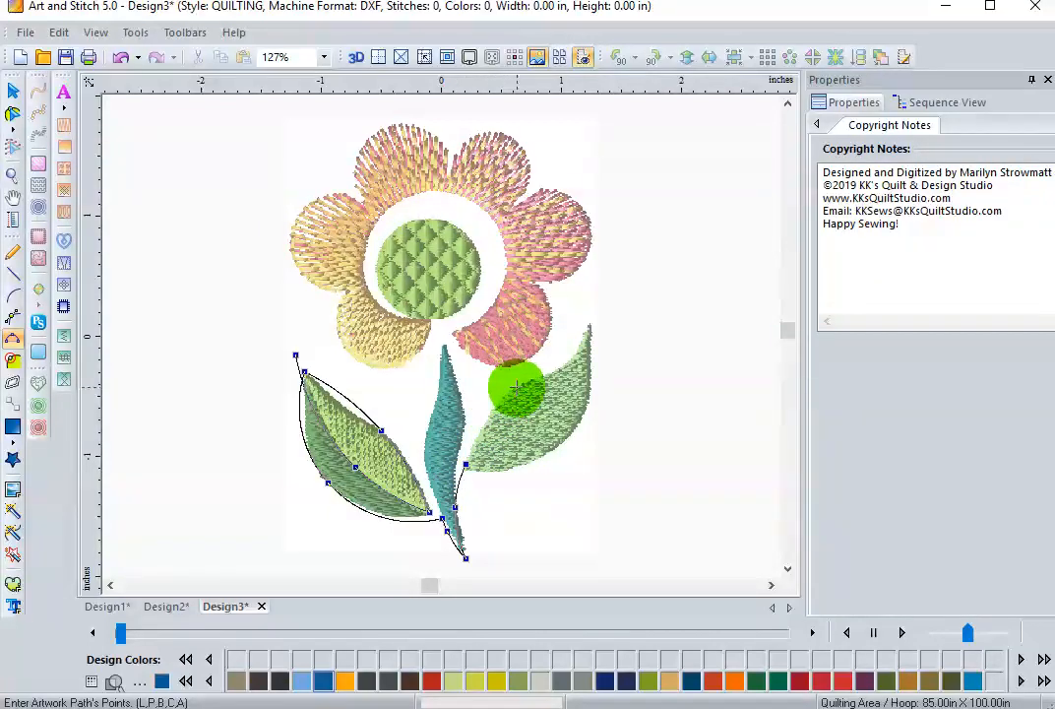
left_click(517, 387)
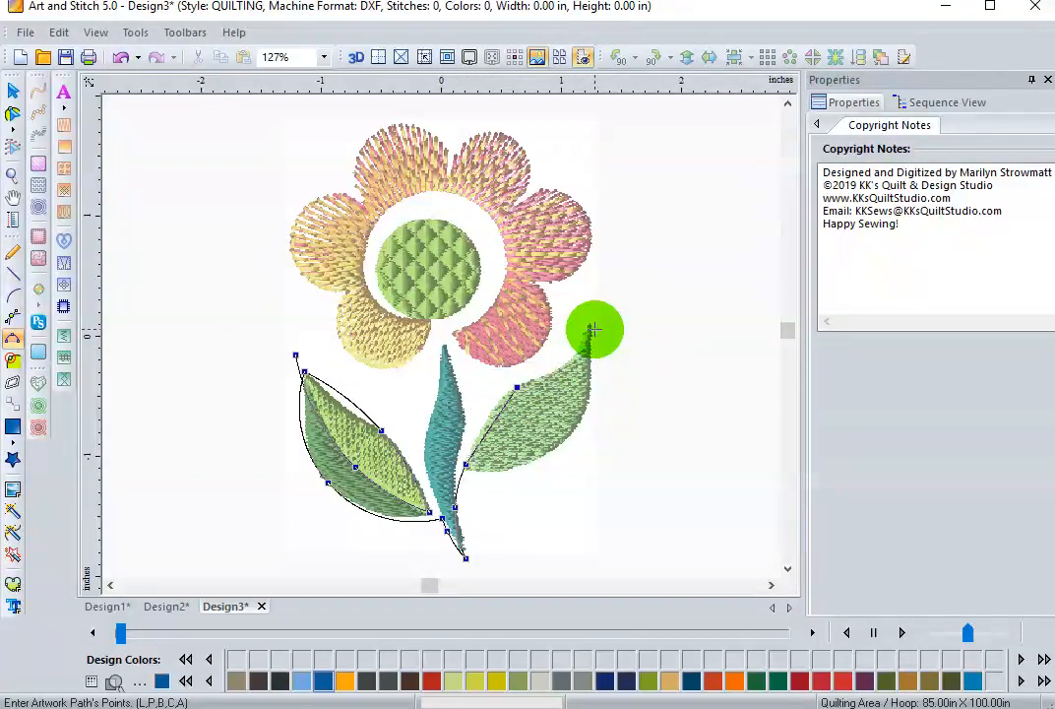
left_click(593, 327)
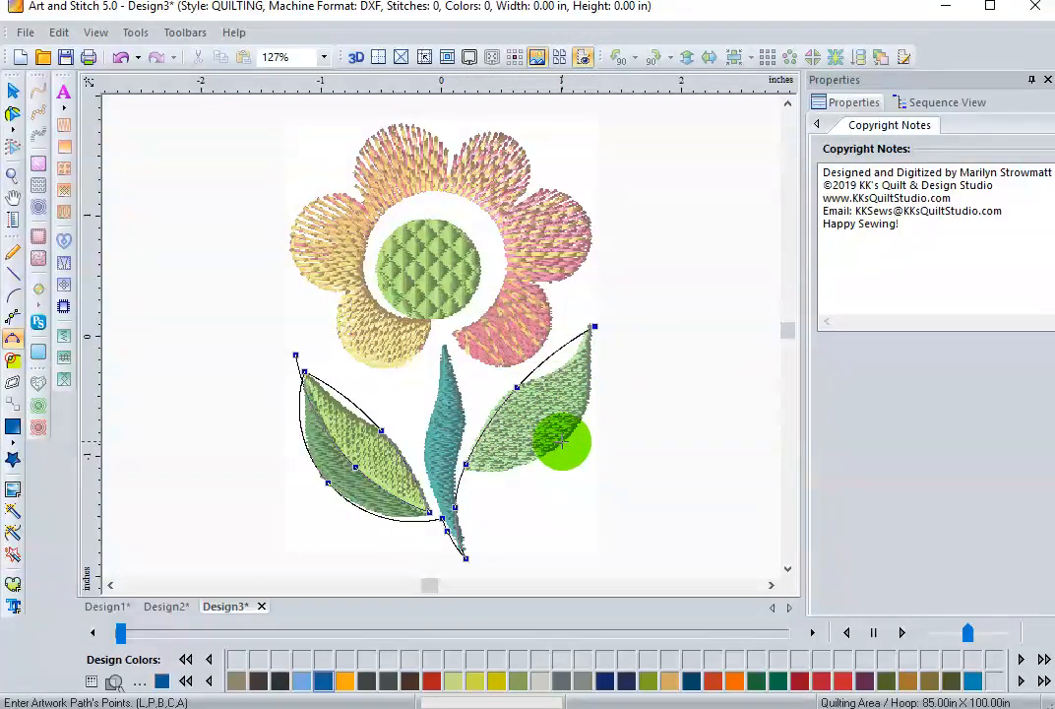
left_click(562, 442)
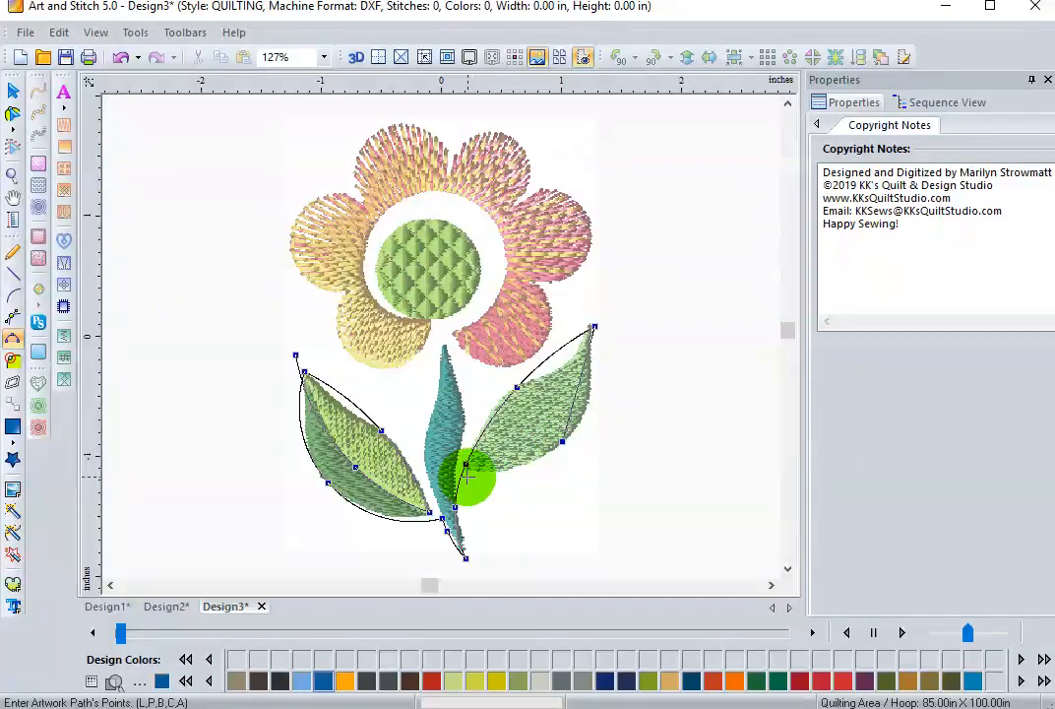
left_click(466, 464)
Step: Continue the path up the stem's right edge and around the white ring inside the petals
left_click(469, 416)
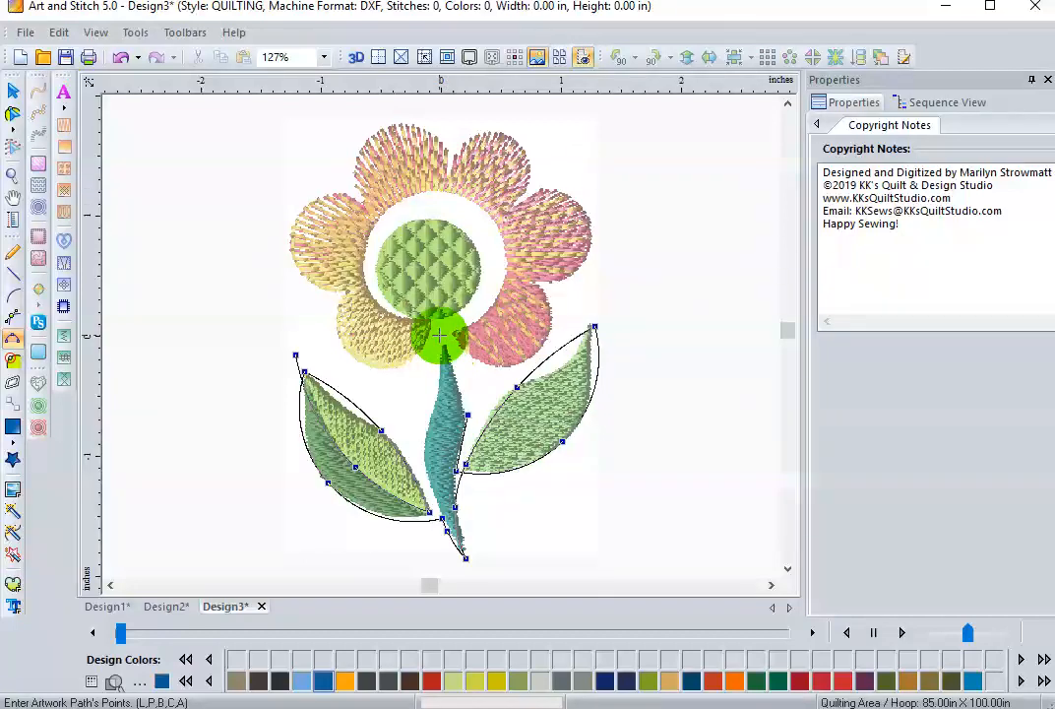
left_click(439, 336)
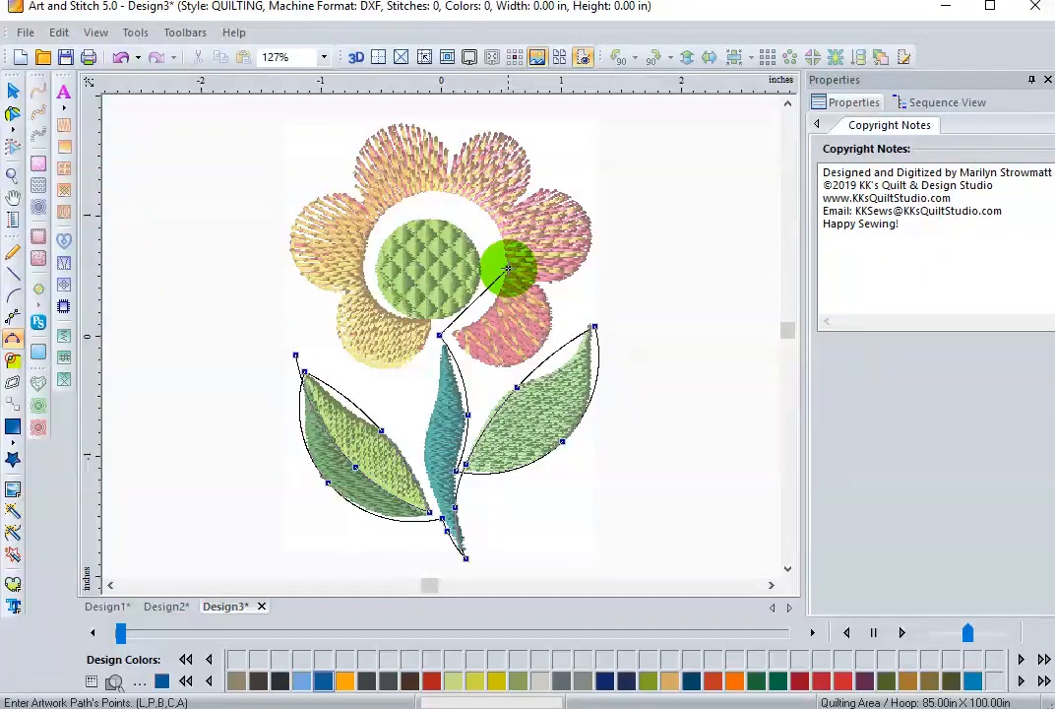
left_click(507, 267)
left_click(441, 194)
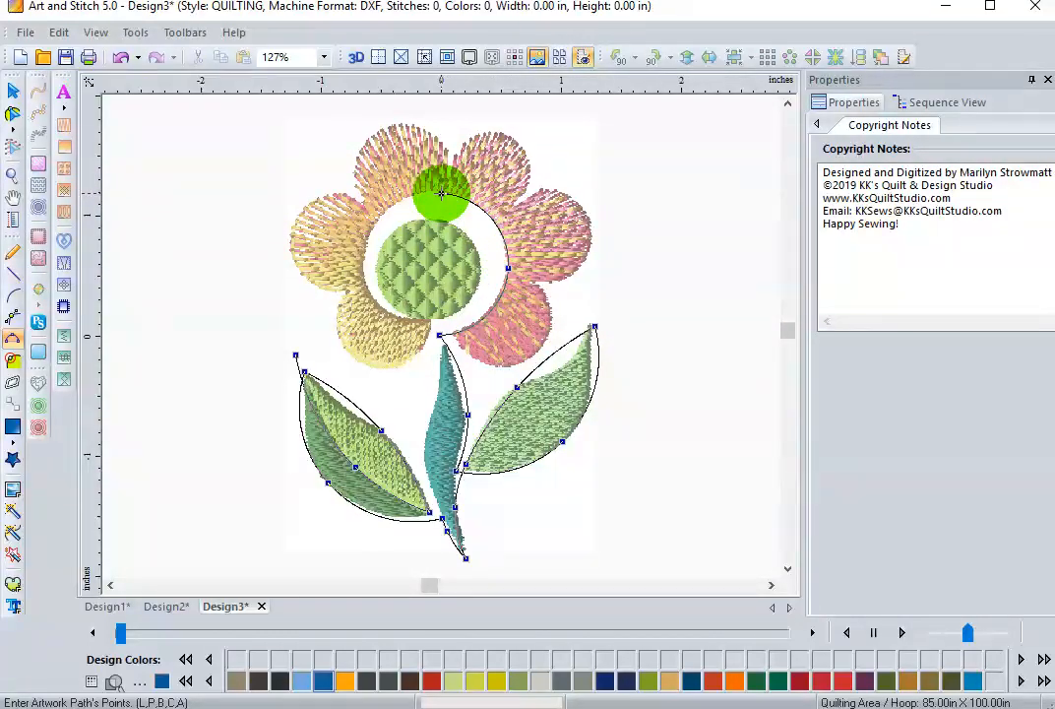
left_click(363, 252)
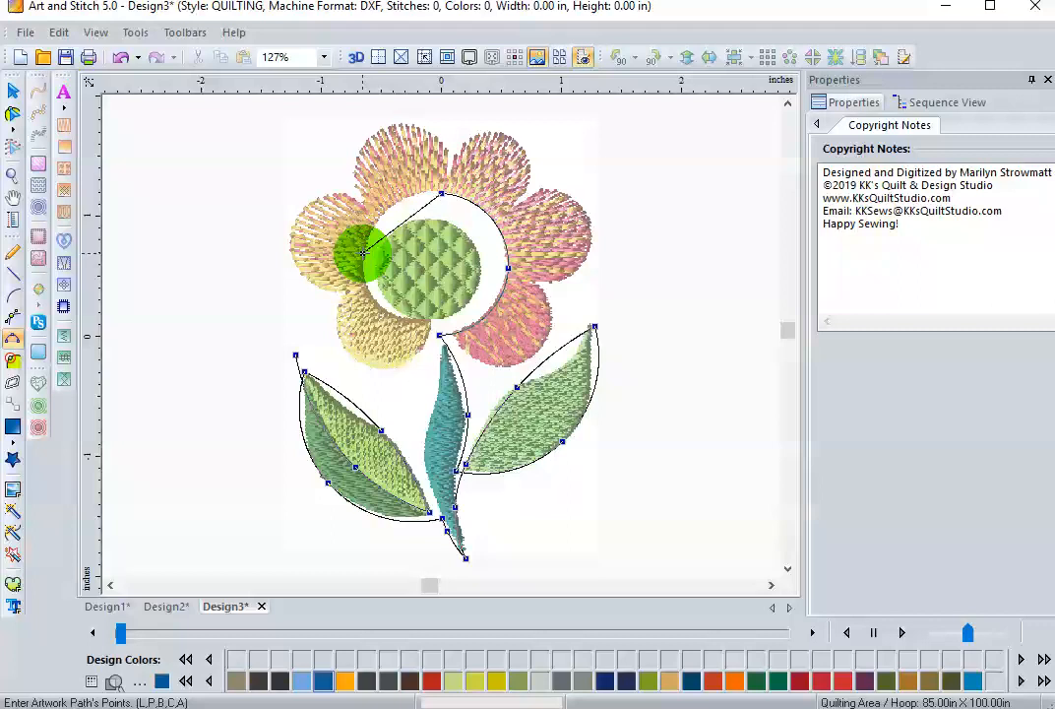
left_click(427, 321)
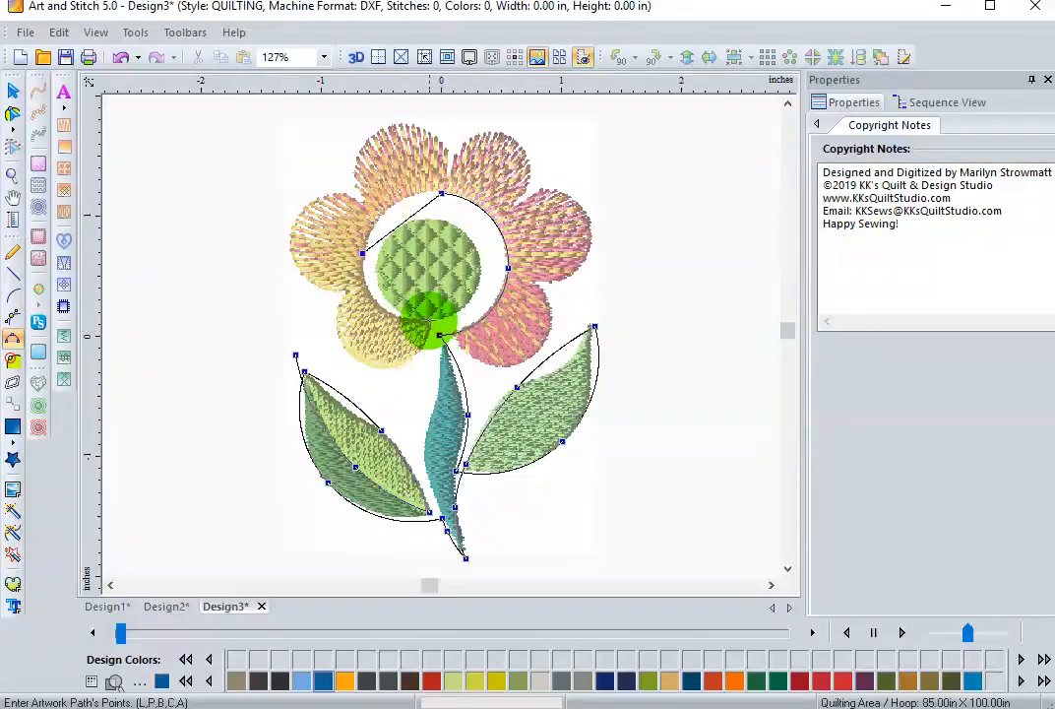
Step: Trace the outer edges of the lower-left, left and upper-left petals as part of the same path
left_click(368, 362)
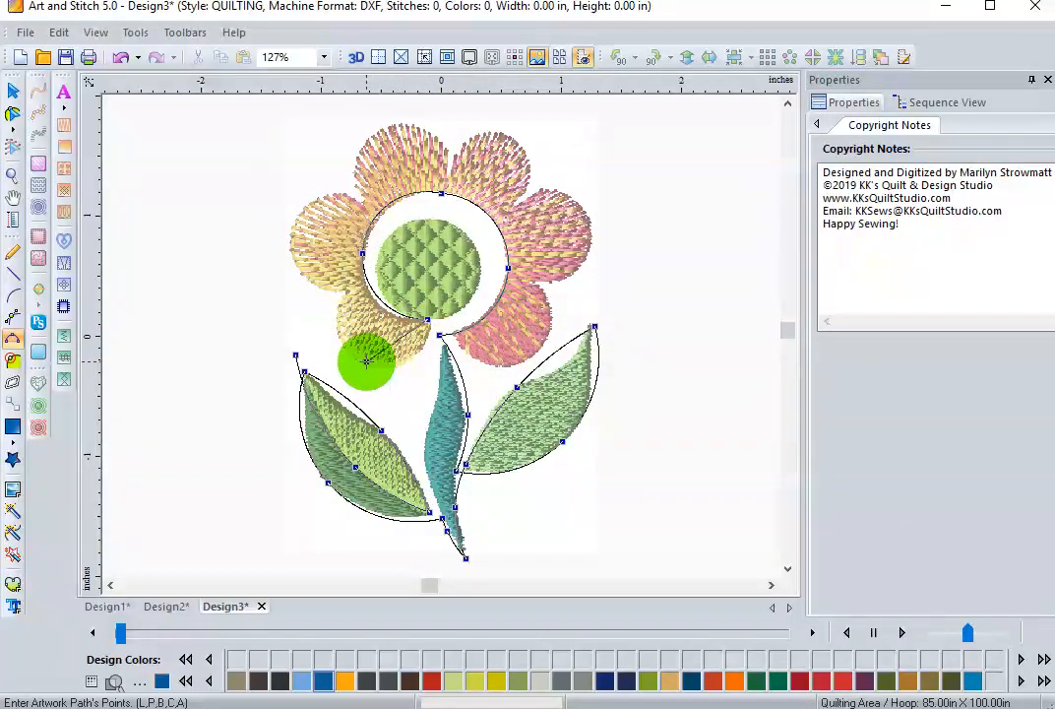
left_click(346, 286)
left_click(291, 227)
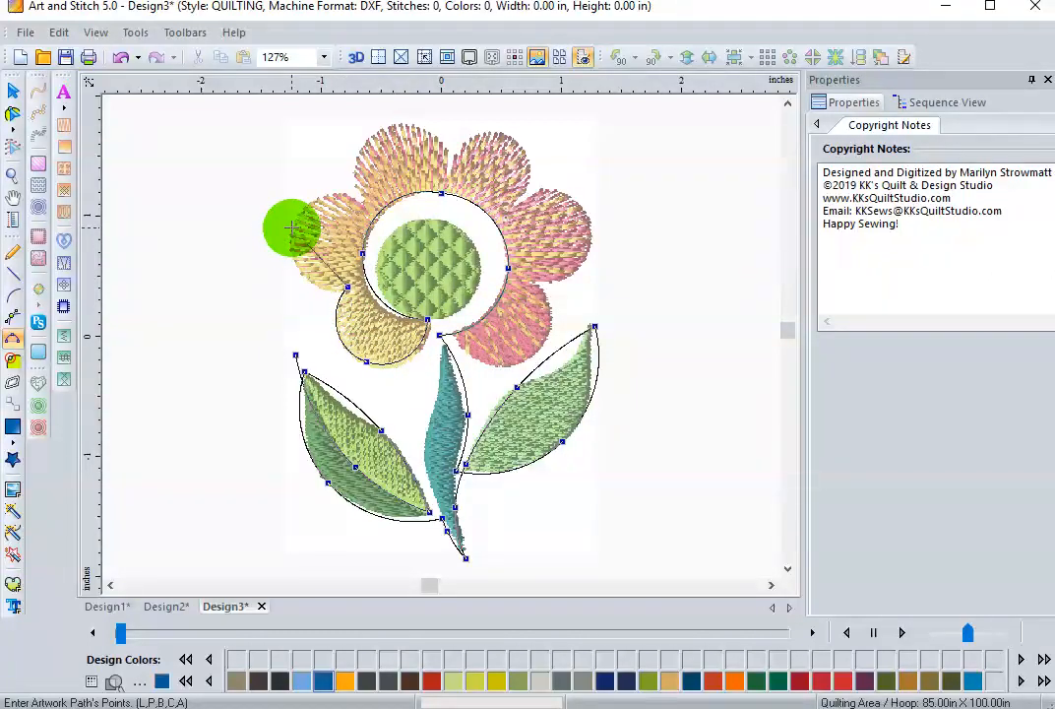
left_click(360, 195)
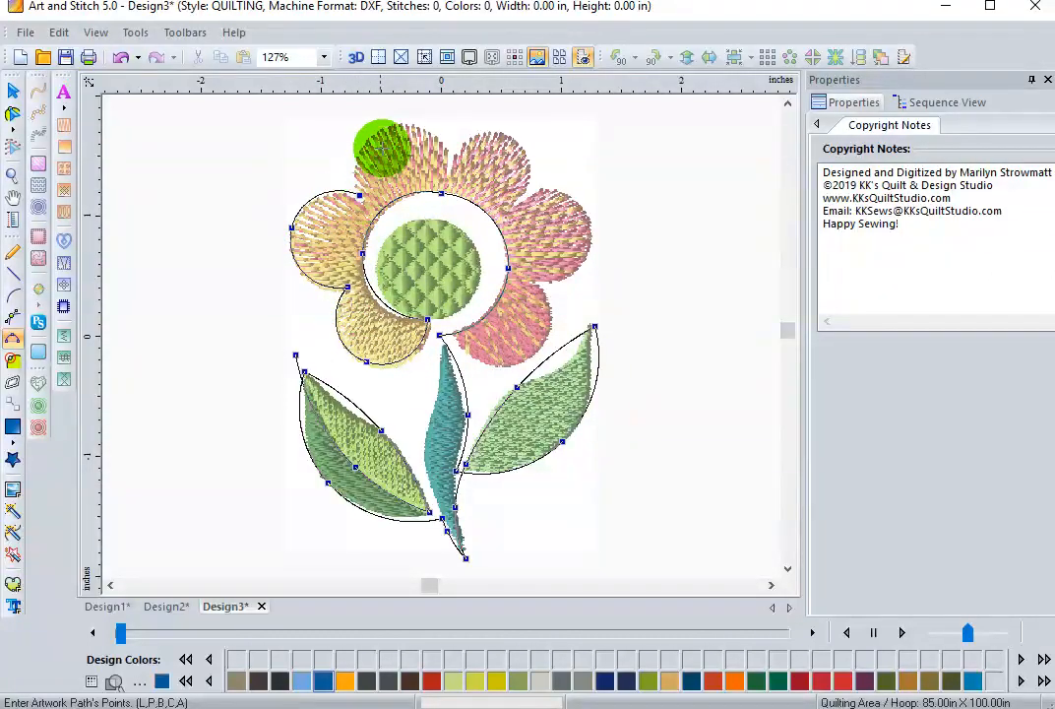
left_click(390, 127)
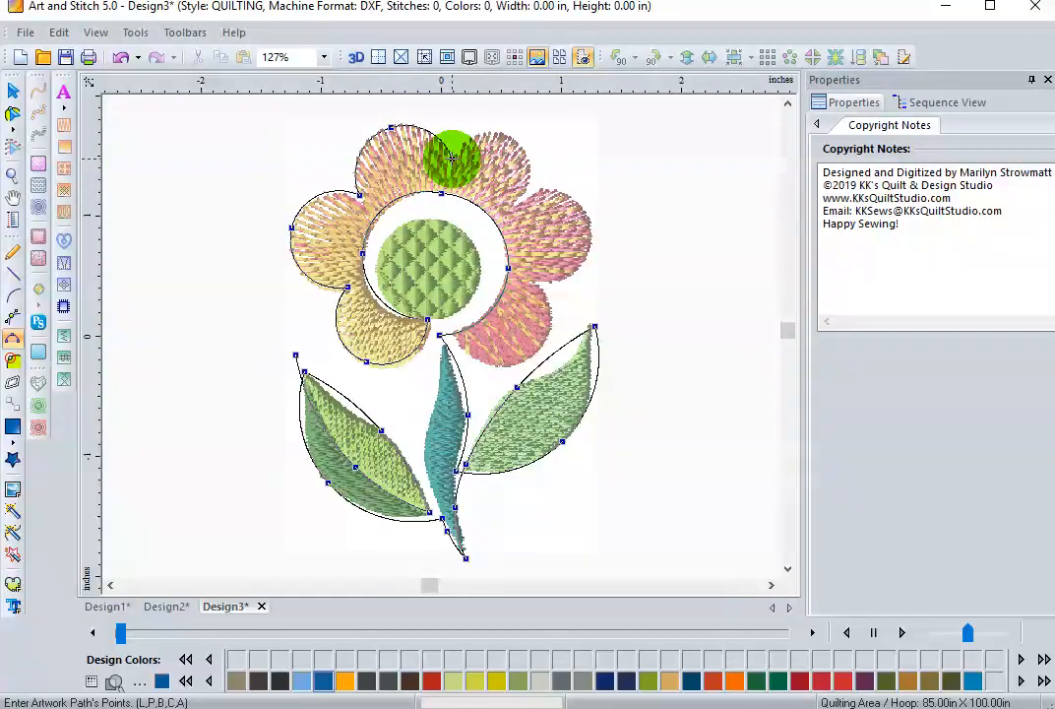
left_click(452, 157)
Step: Trace the upper-right, right and lower-right petals, removing the point misplaced on the right petal and adding the notch between the petals
left_click(522, 141)
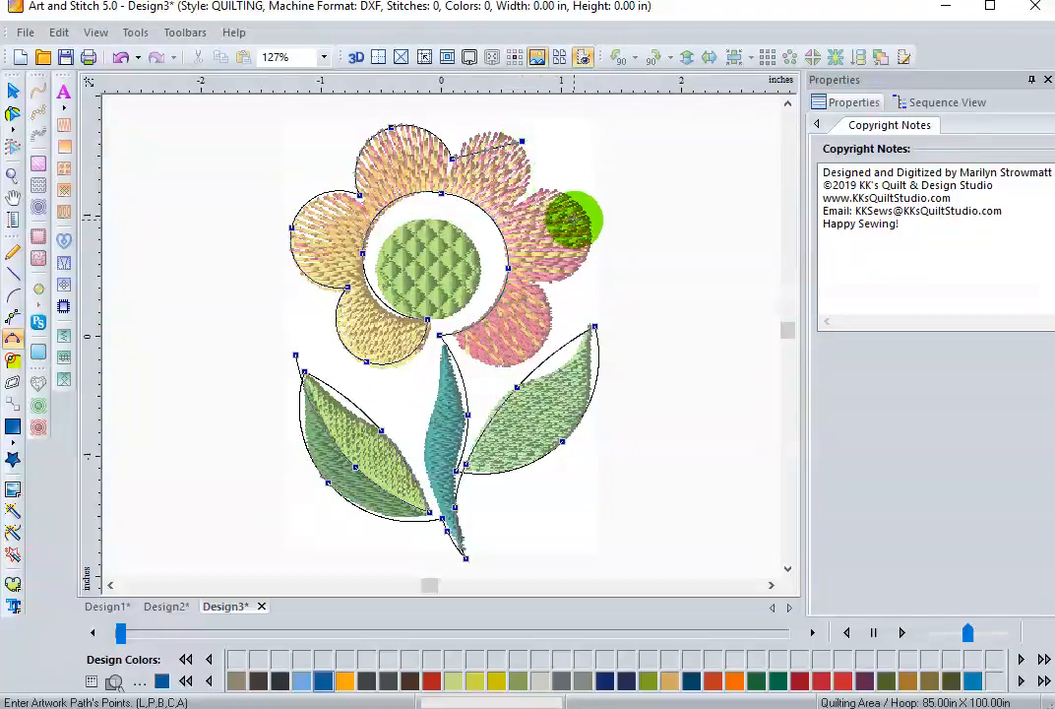
left_click(587, 219)
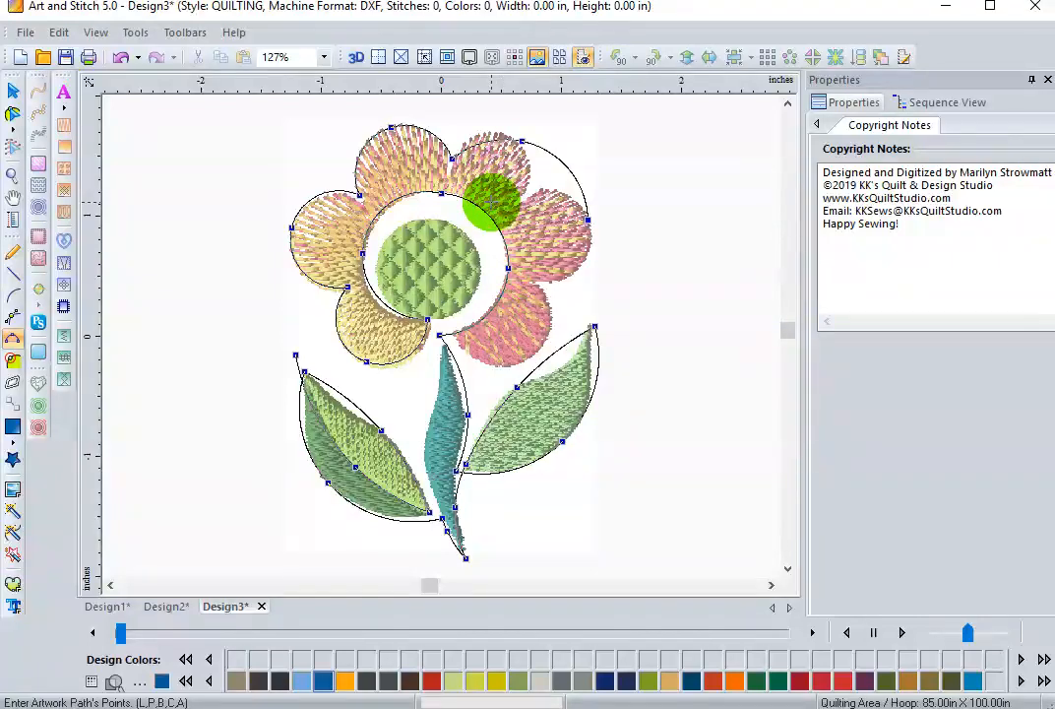
key("BackSpace")
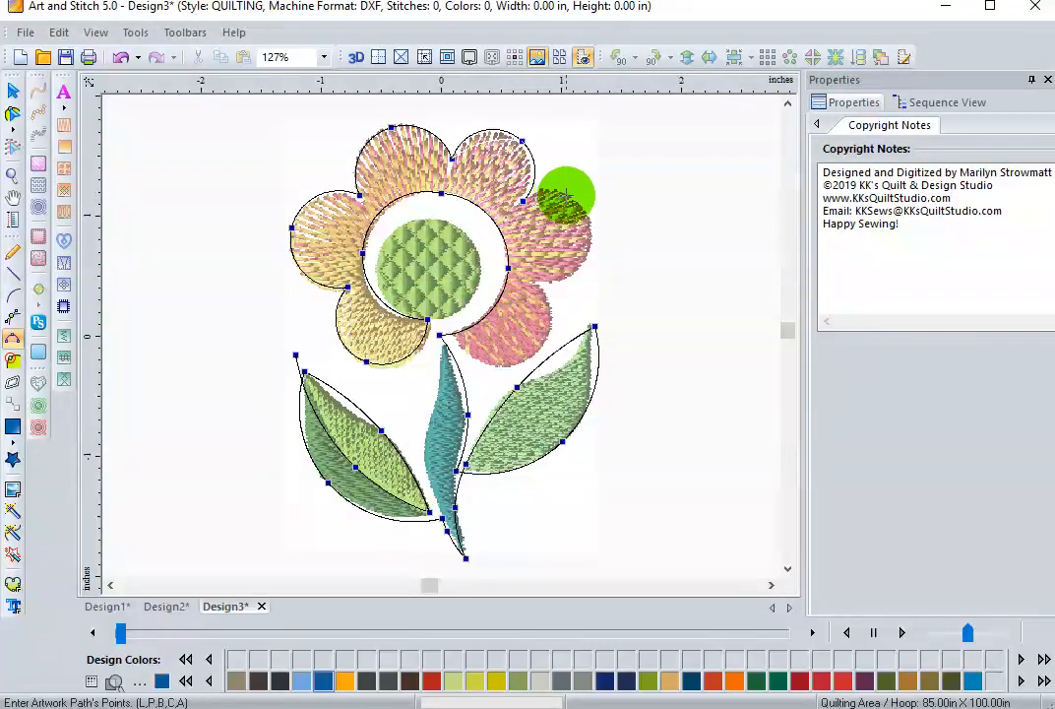
left_click(593, 219)
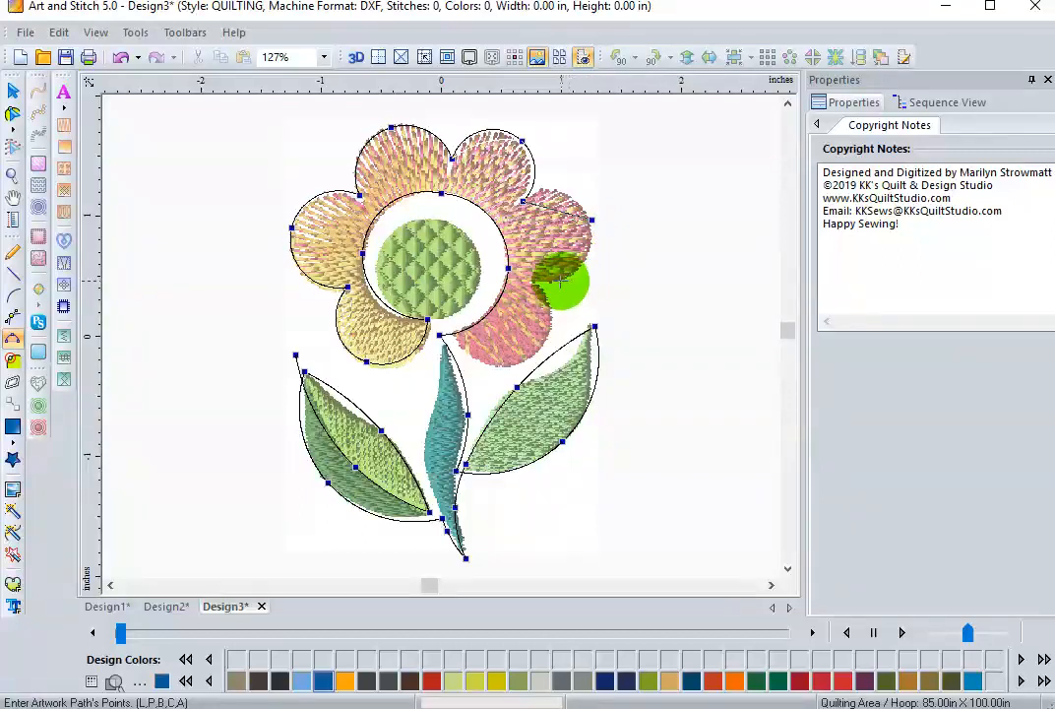
left_click(537, 282)
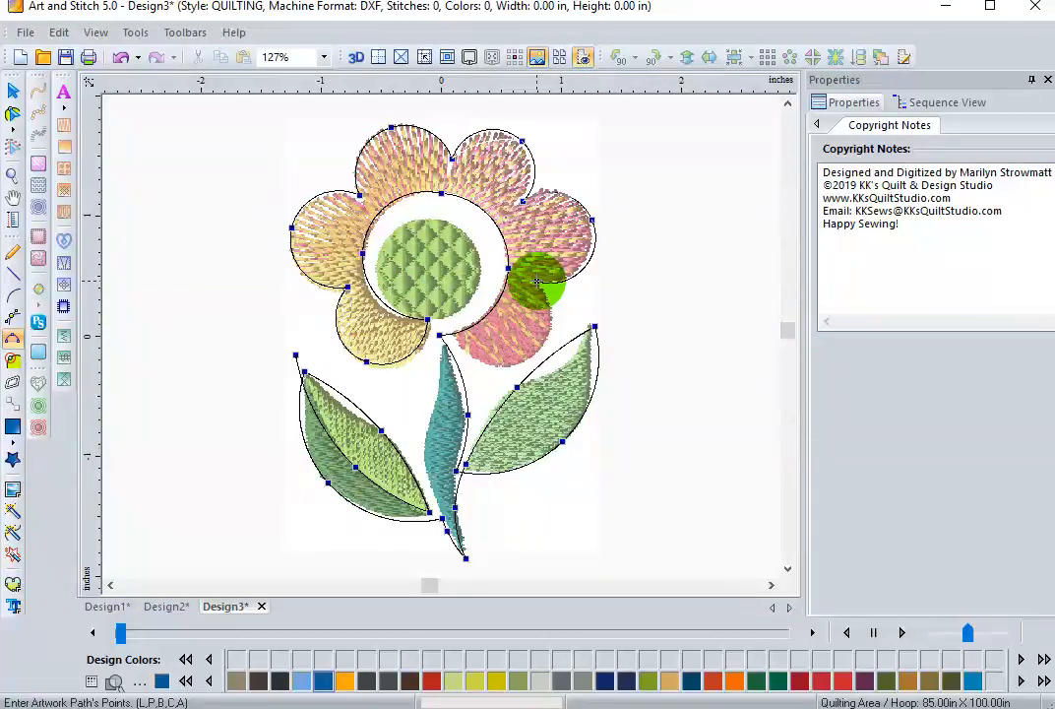
left_click(530, 356)
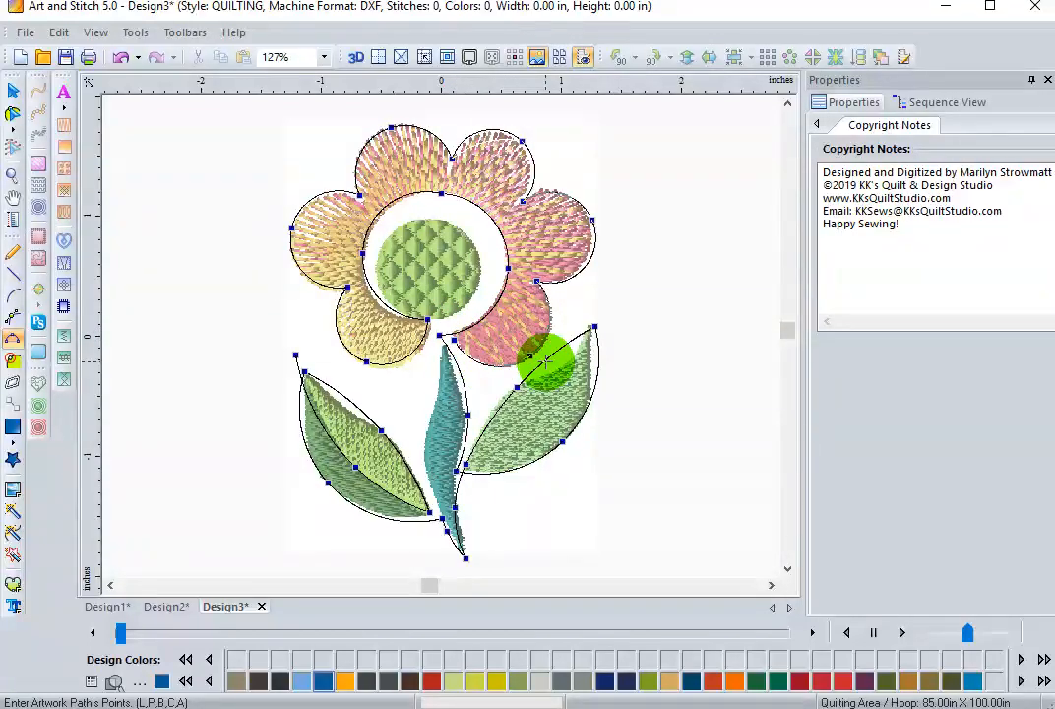
Step: End the path with a curved tail from beneath the lower-right petal to above the right leaf's tip, and leave the drawing tool
left_click(517, 371)
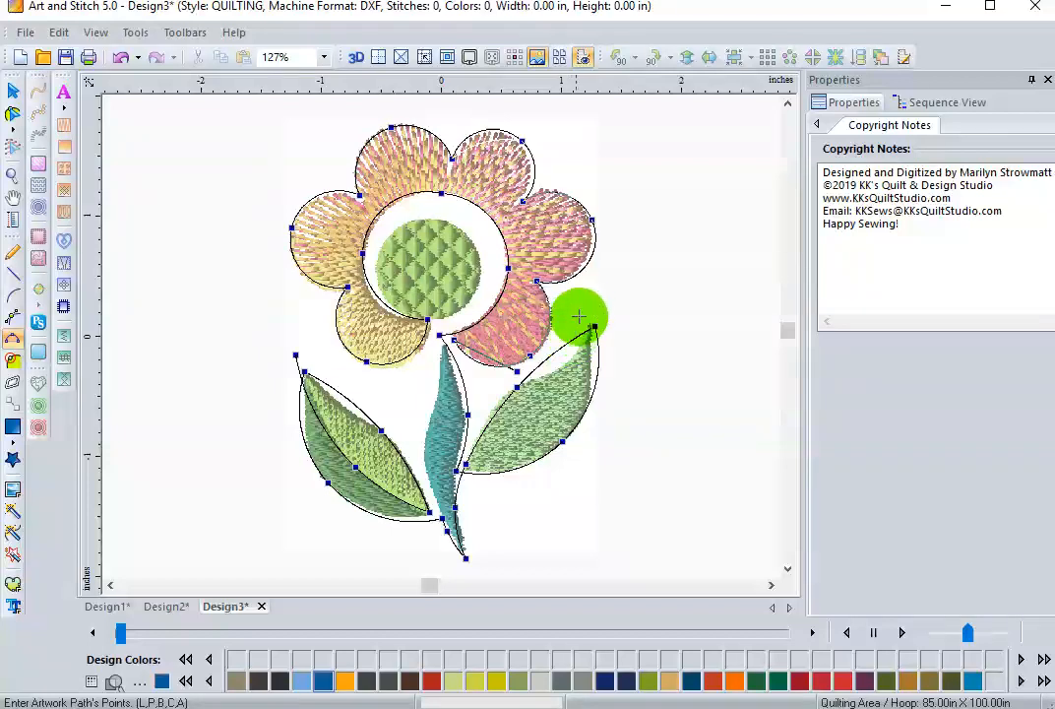
left_click(586, 296)
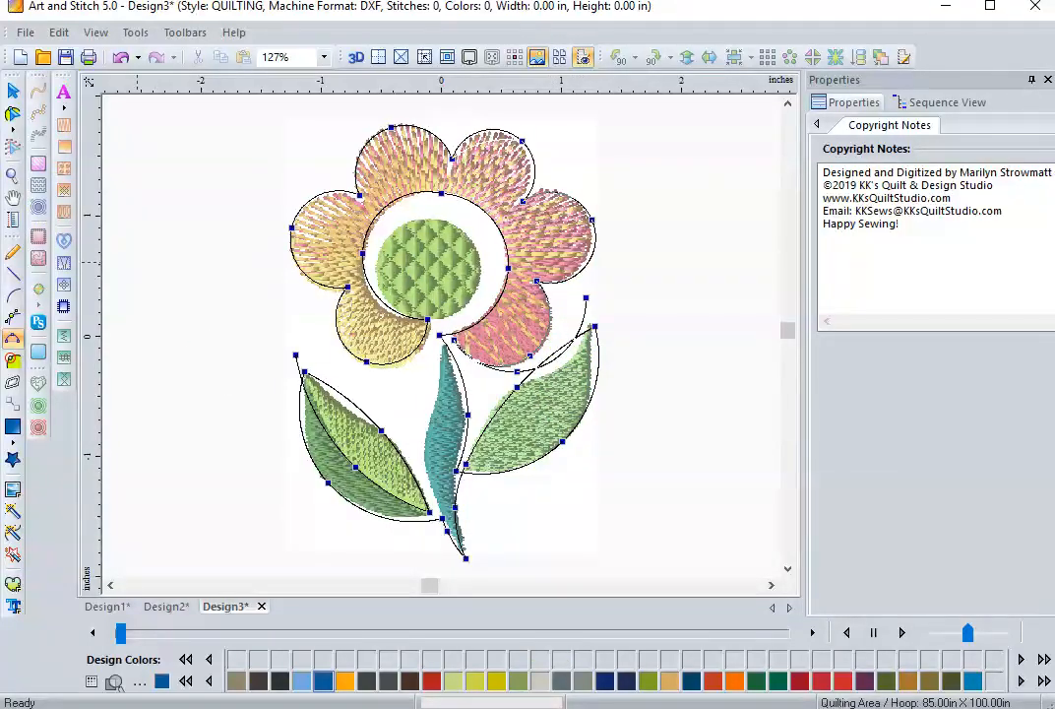
left_click(12, 93)
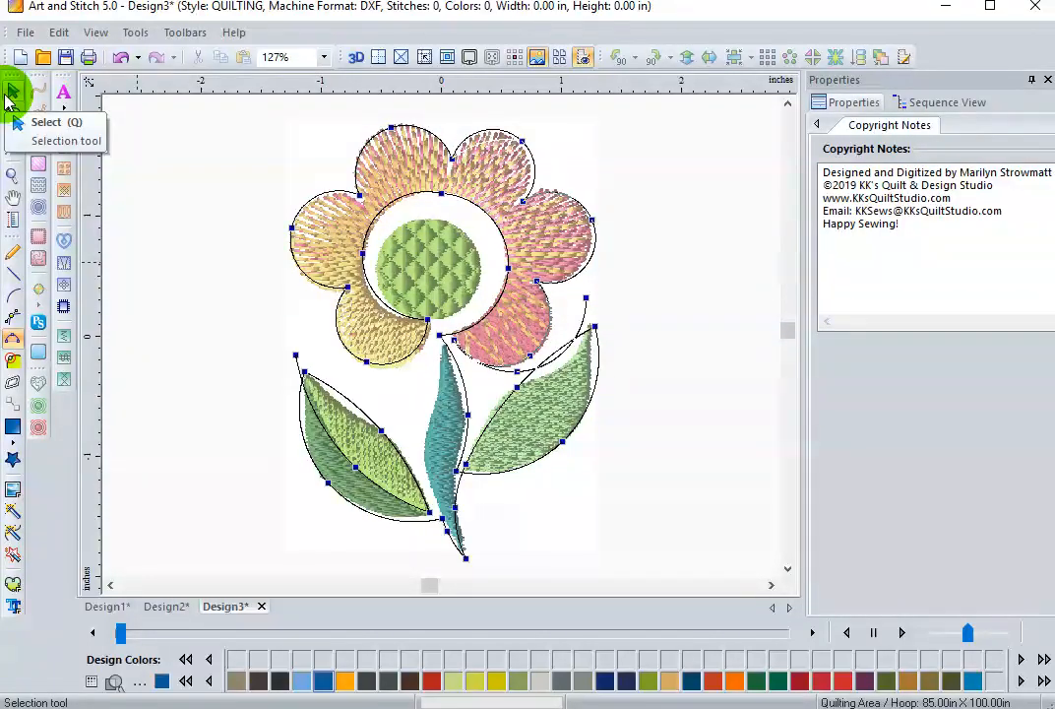
left_click(6, 96)
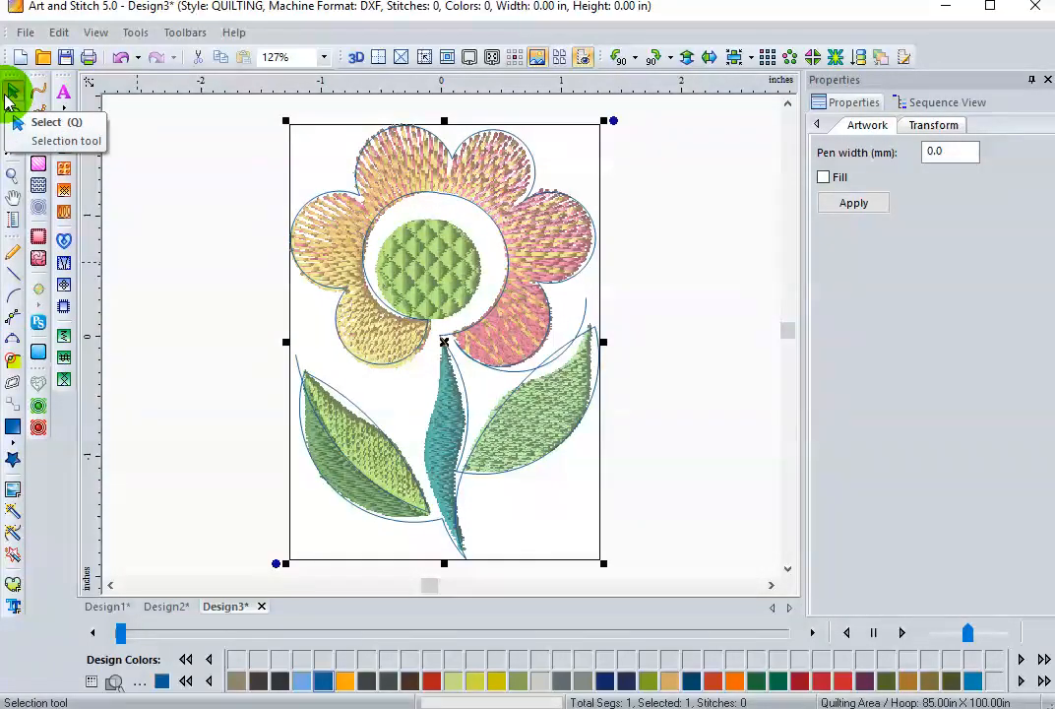
Step: Check the traced flower outline with the backdrop hidden, restore the backdrop, and show the path's nodes for outline editing
left_click(538, 57)
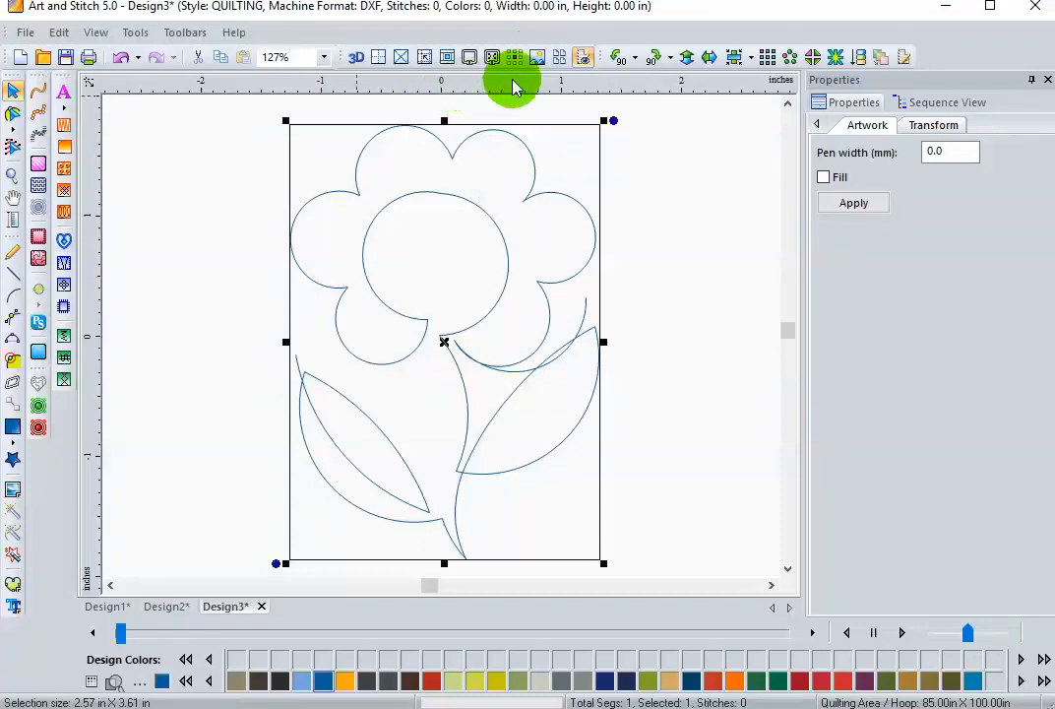
left_click(537, 59)
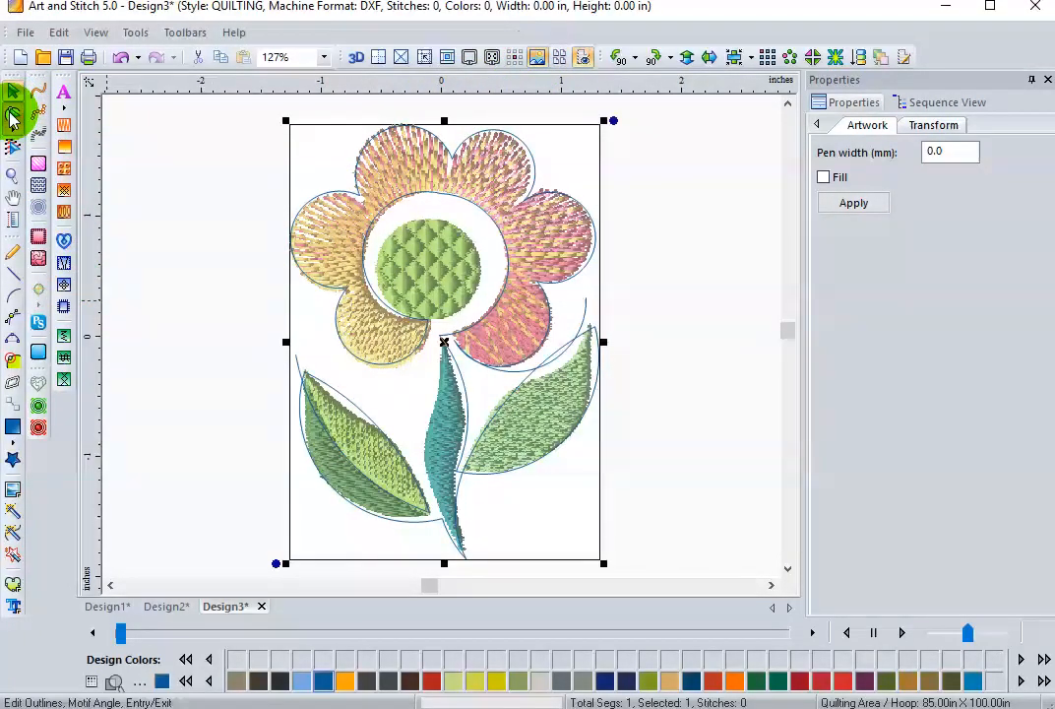
left_click(13, 111)
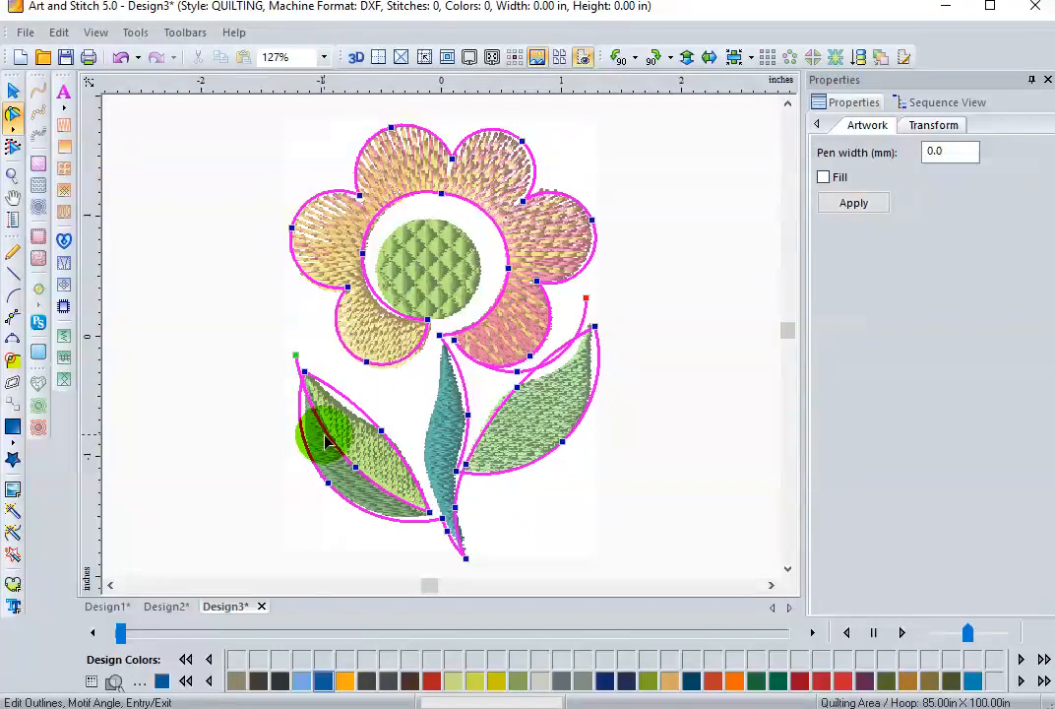
Step: Refine the curves of the left leaf's upper edge and both edges of the right leaf to match the backdrop, and hide the backdrop
left_click(306, 373)
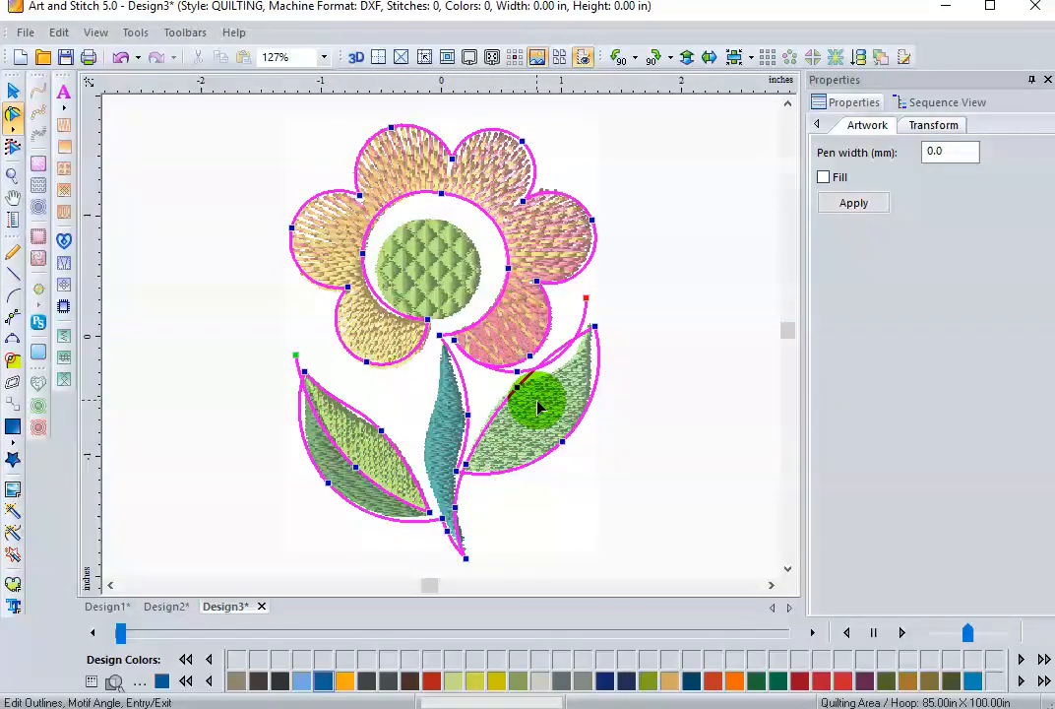
left_click(595, 328)
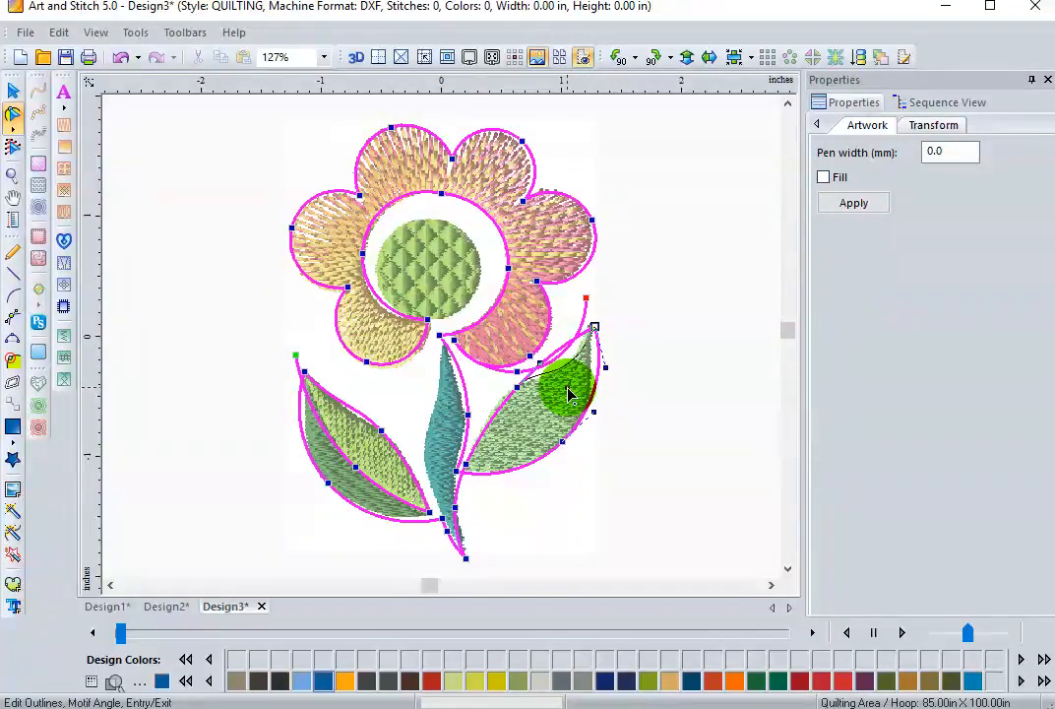
left_click_drag(567, 393, 568, 394)
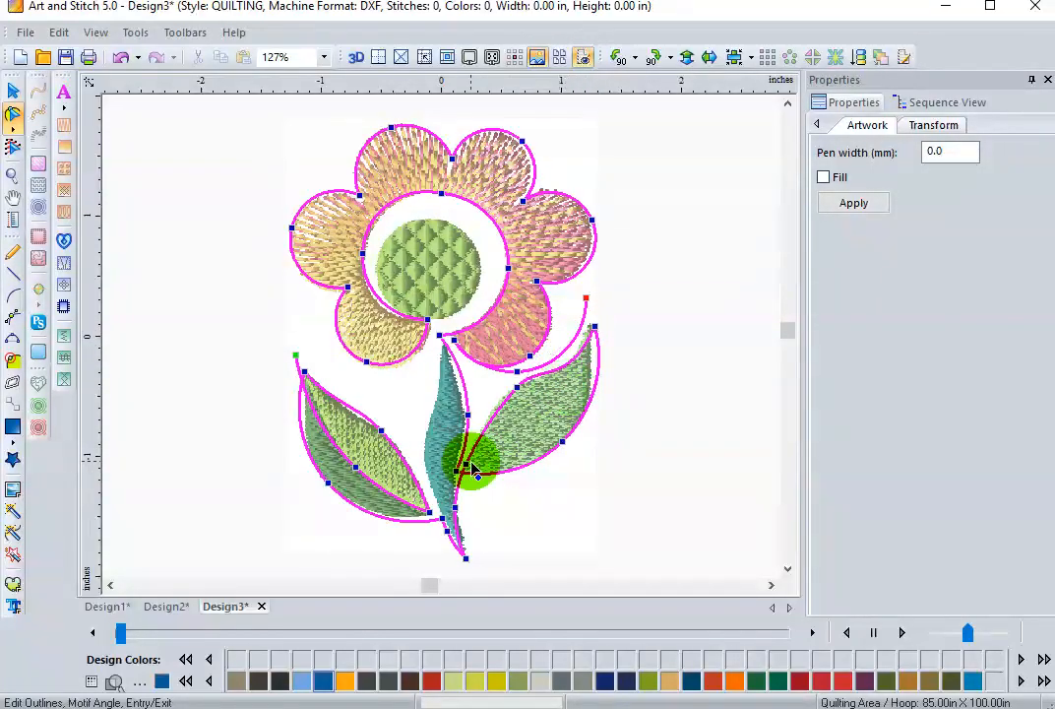
left_click(603, 373)
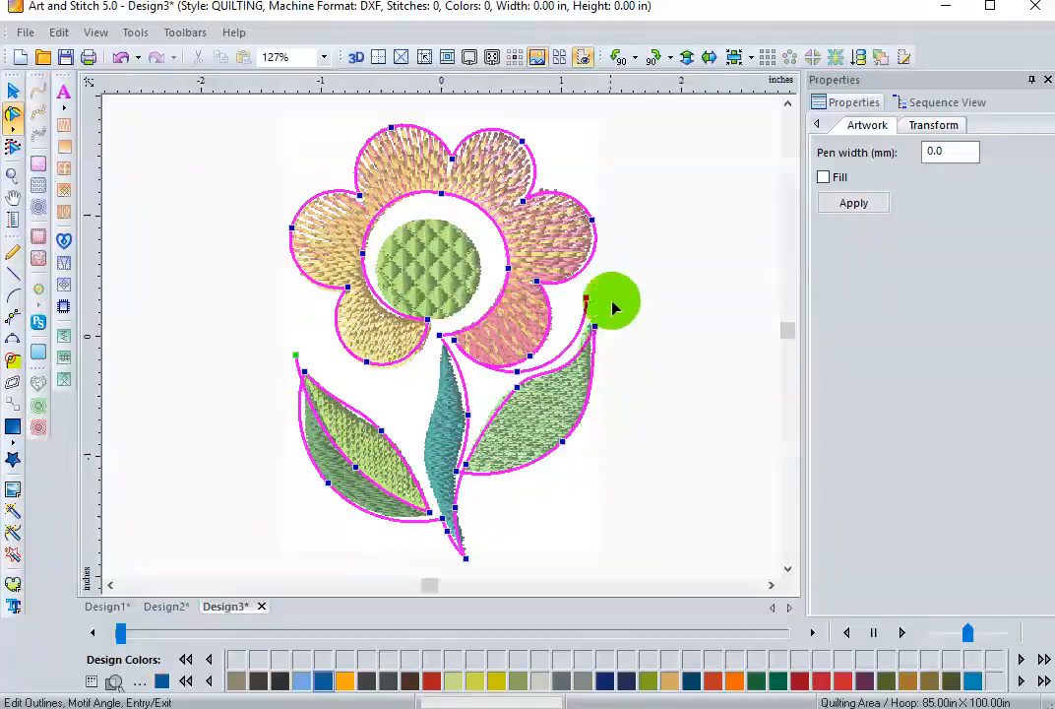
left_click(537, 57)
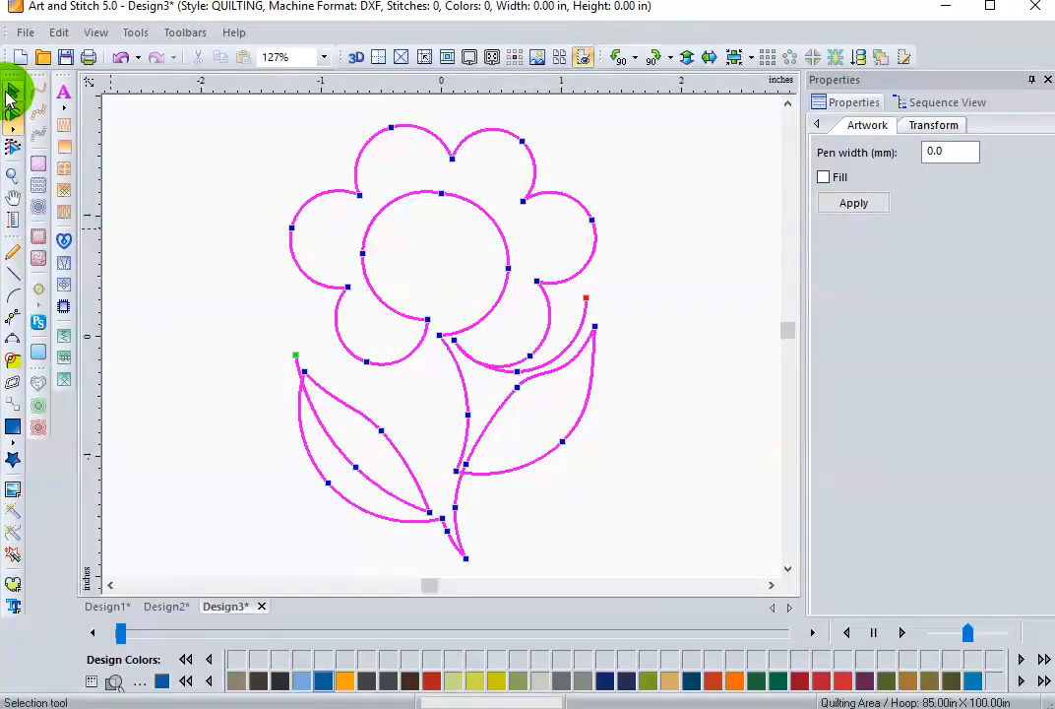
Step: Duplicate the flower artwork, flip the copy vertically, and place it beside the original on its right
left_click(10, 94)
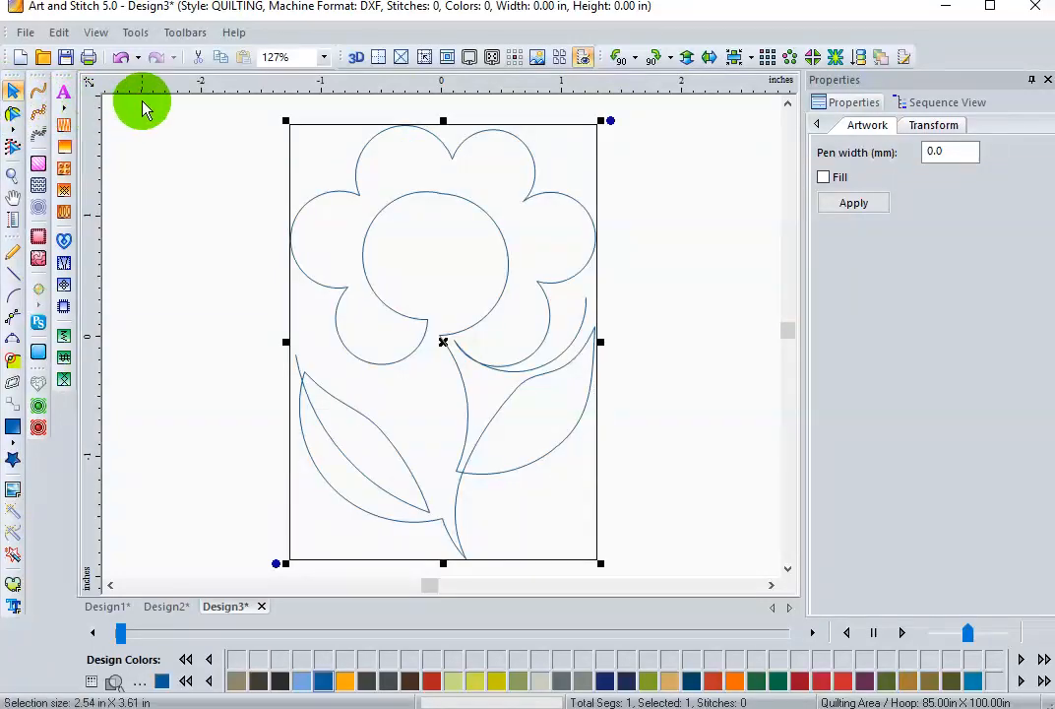
left_click(245, 59)
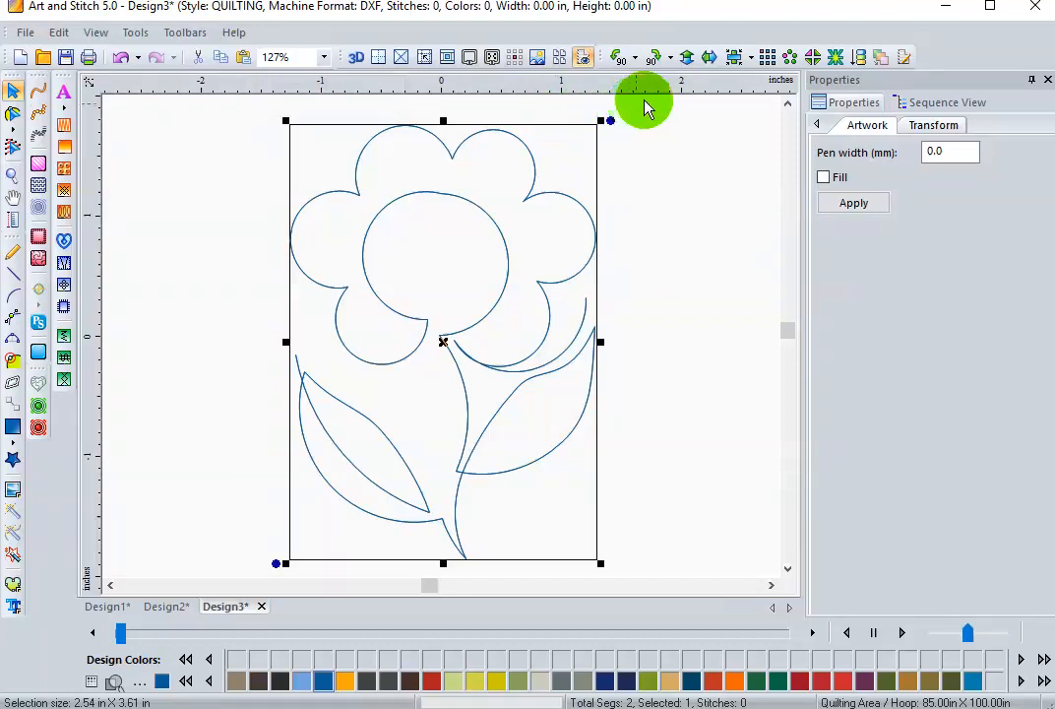
left_click(686, 56)
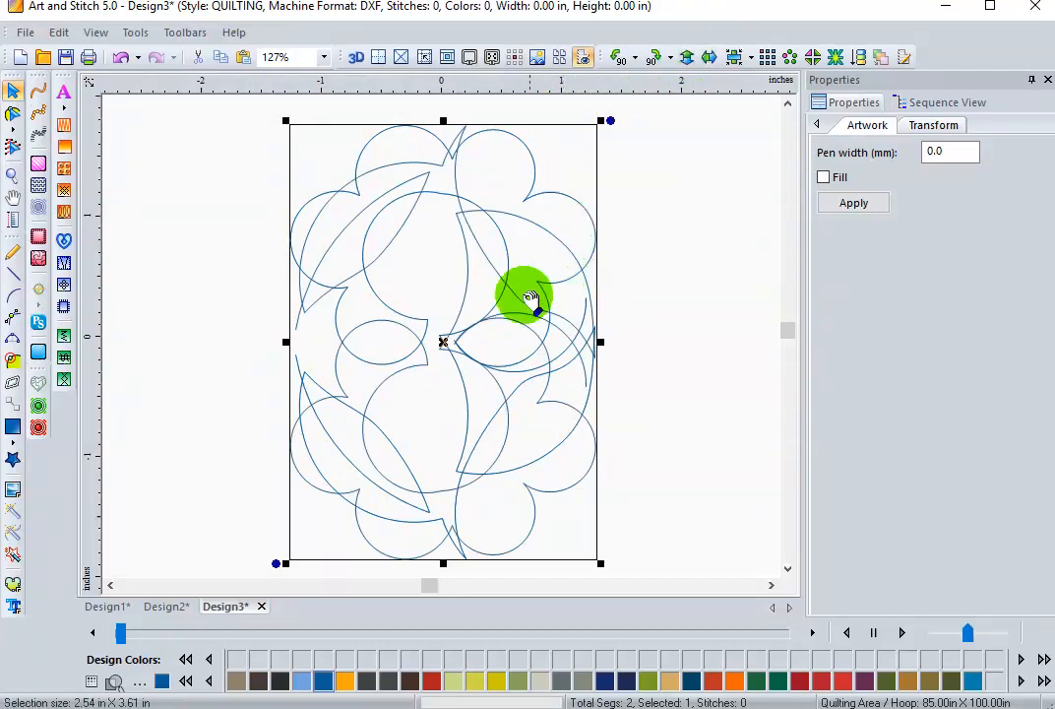
left_click_drag(521, 302, 813, 309)
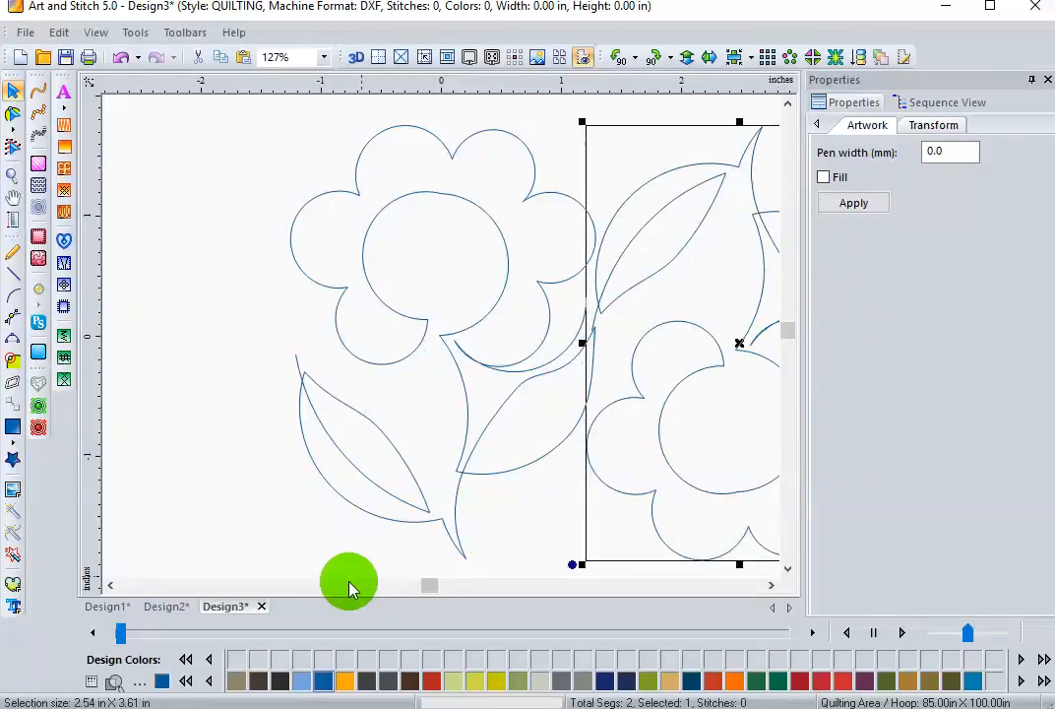
Step: Center the two flowers in view and move the flipped copy slightly upward so its path start lines up with the original's tail
left_click(989, 106)
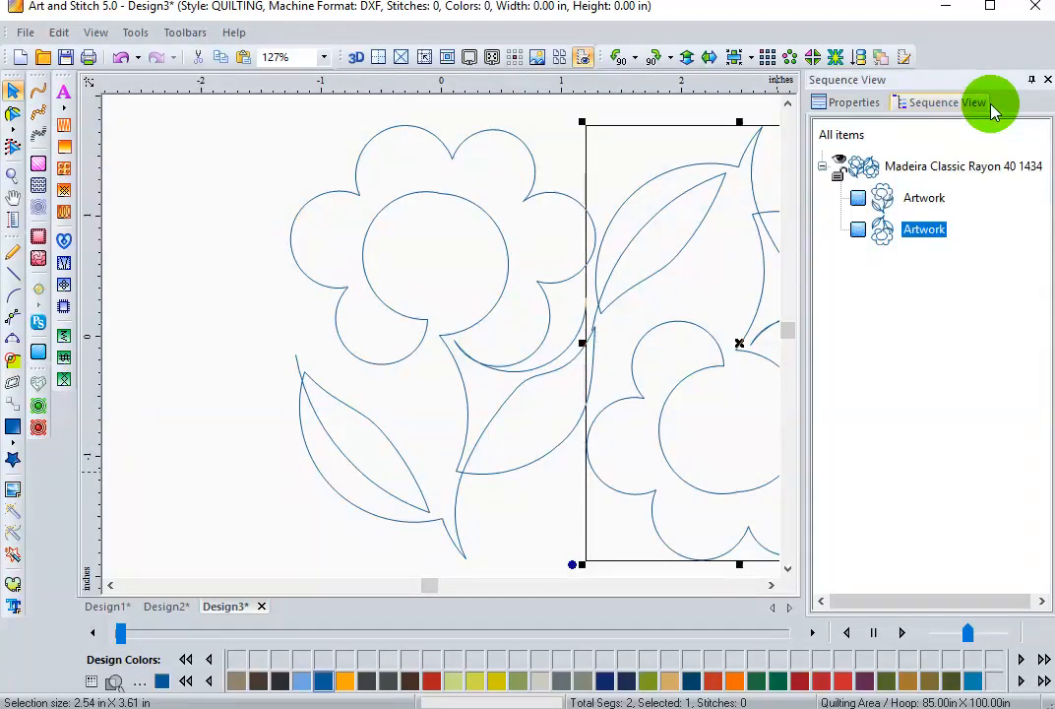
left_click(840, 137)
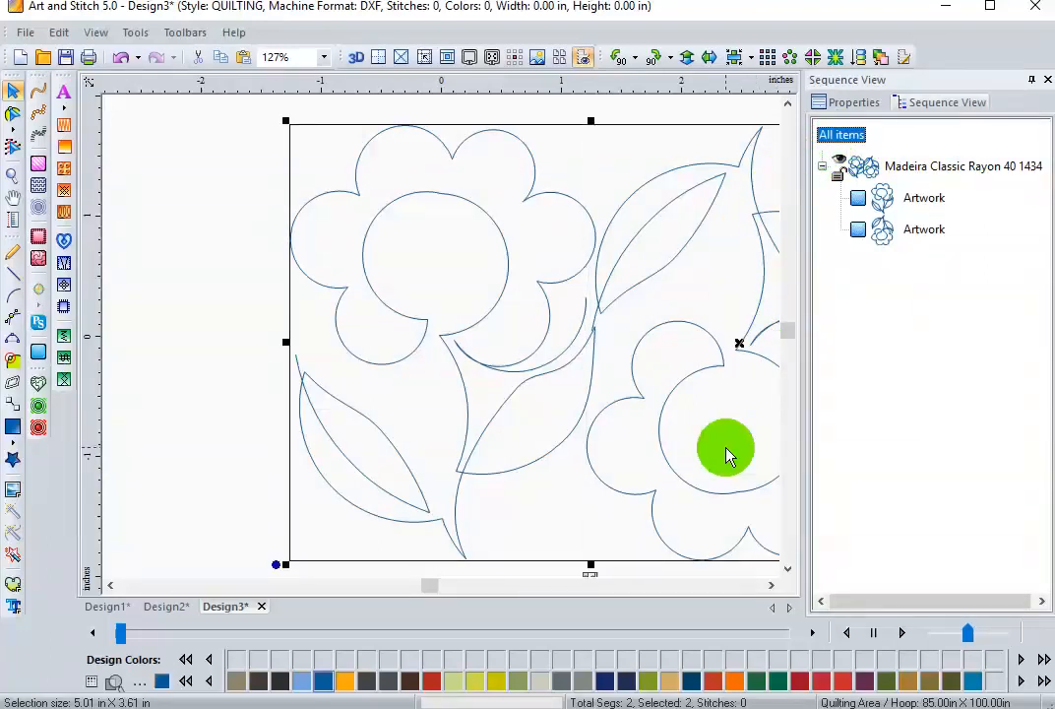
key("F4")
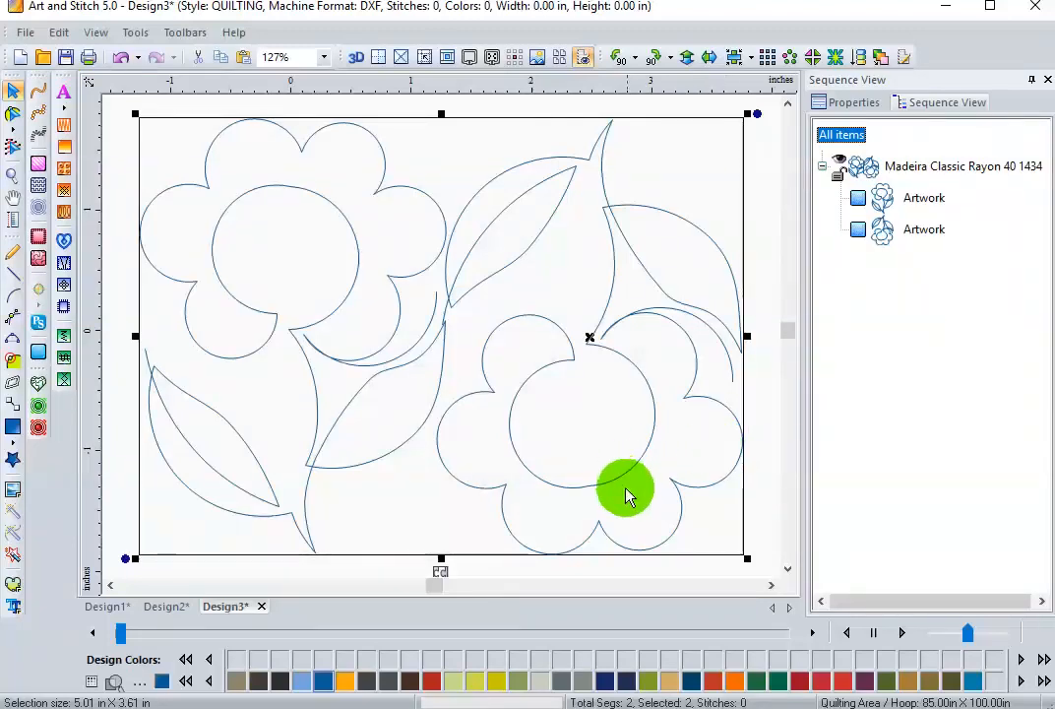
left_click(874, 230)
left_click_drag(608, 348, 607, 330)
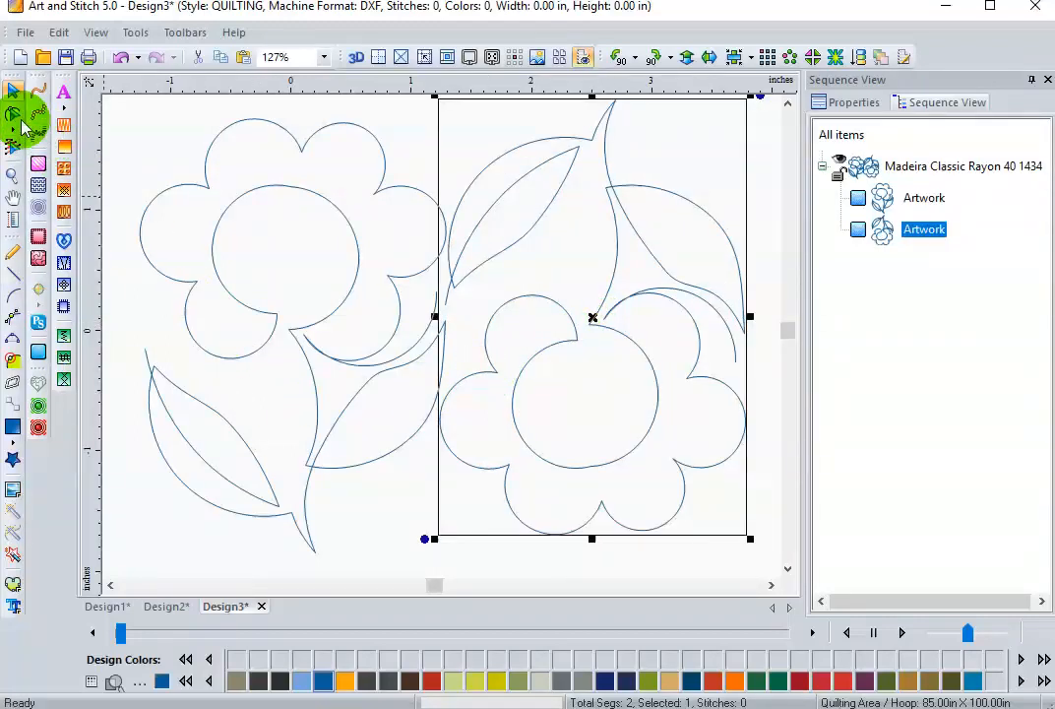
Step: Reshape the original flower's path by moving its tail end point to the start point of the flipped copy
left_click(13, 113)
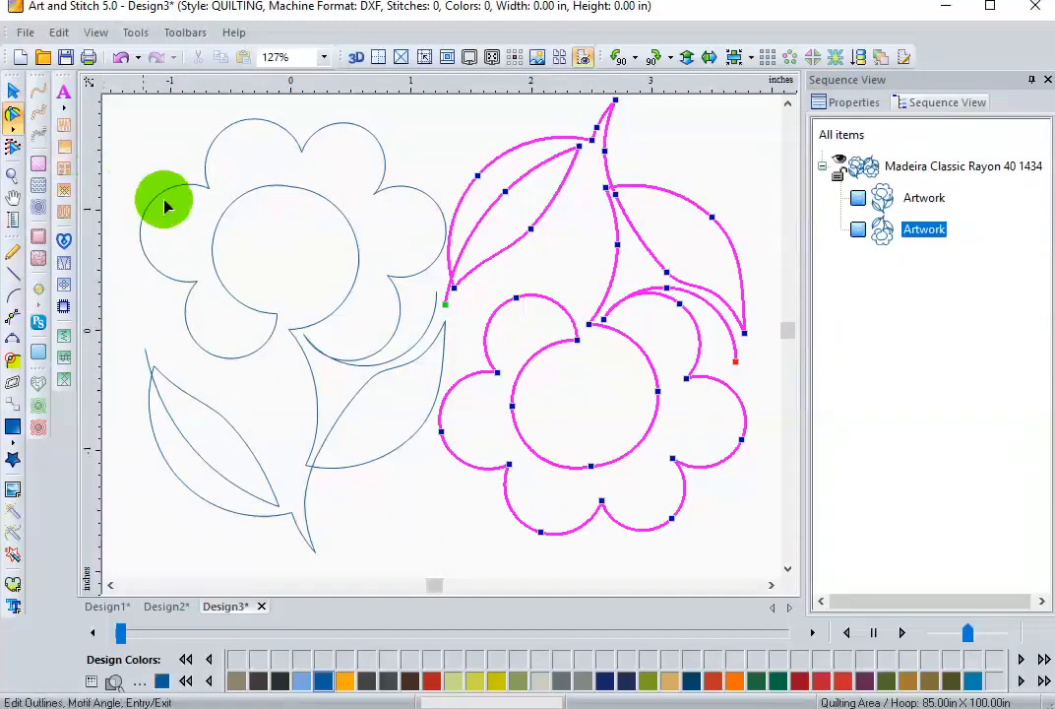
left_click(438, 296)
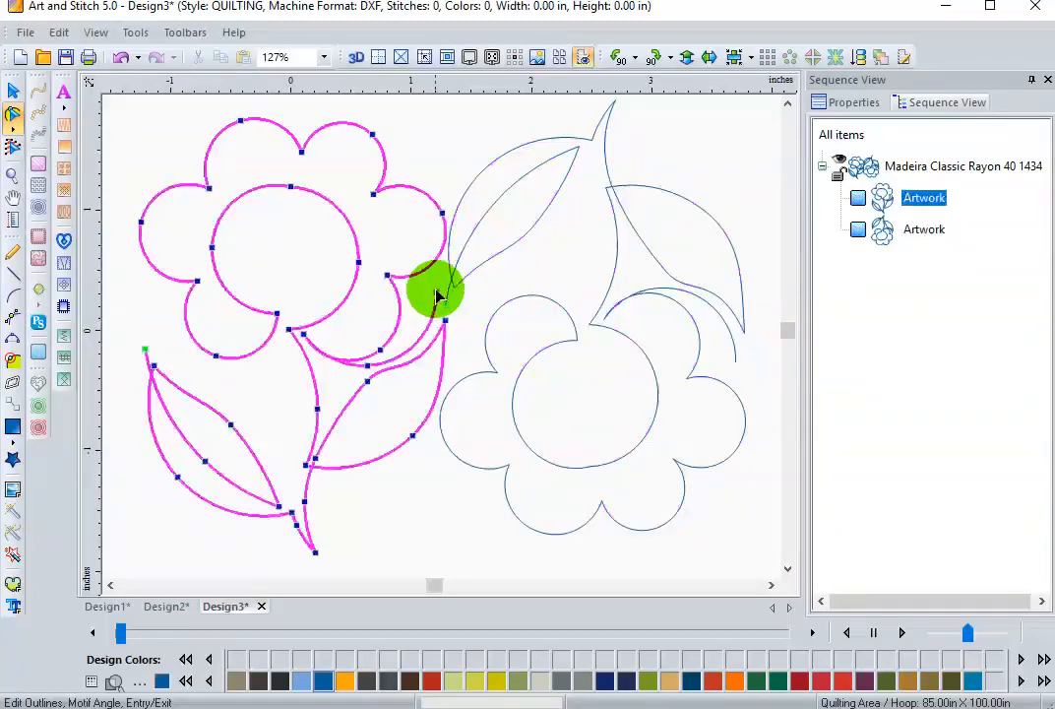
left_click_drag(436, 295, 443, 304)
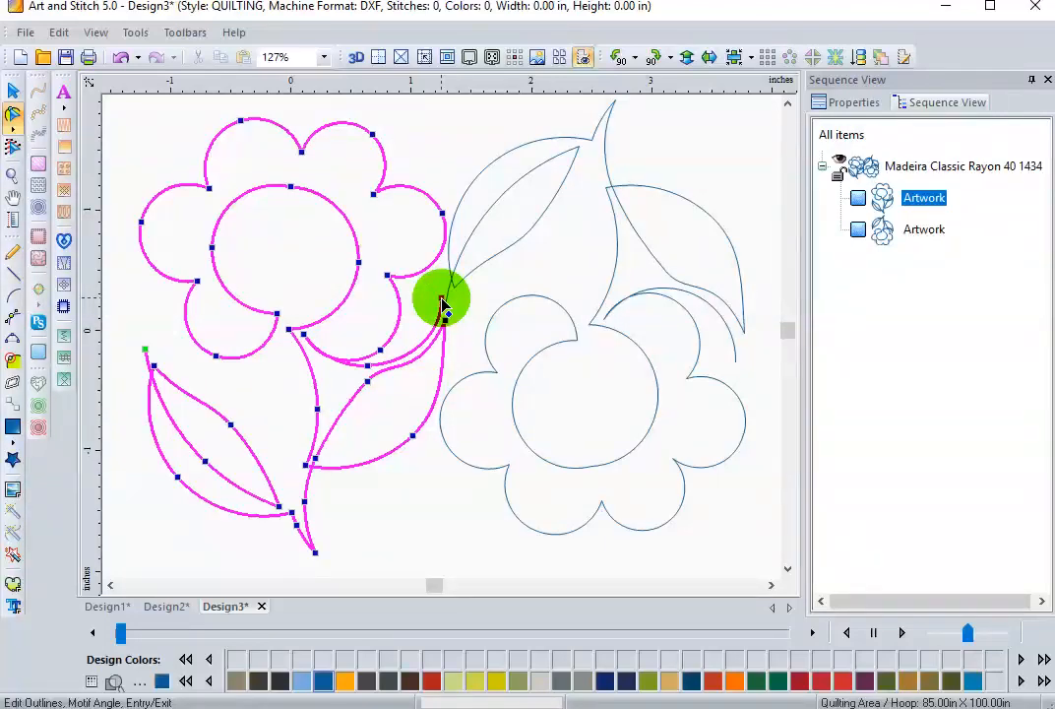
Step: Preview both flowers as a repeat design, 2 across and 2 down, and close the preview without applying it
left_click(827, 134)
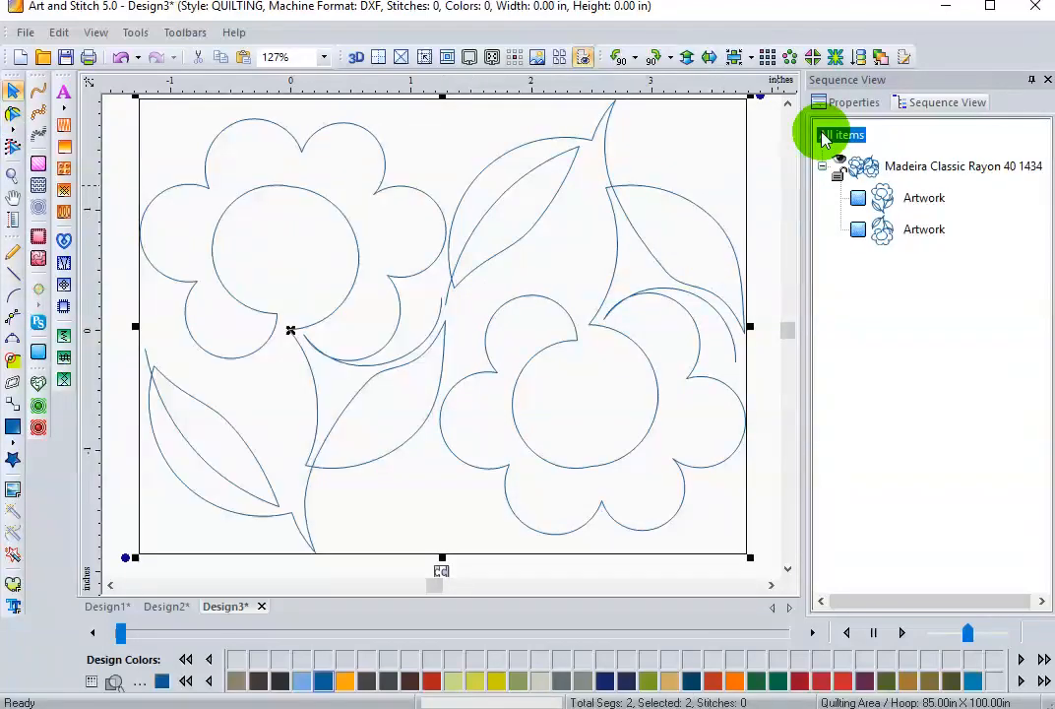
left_click(767, 54)
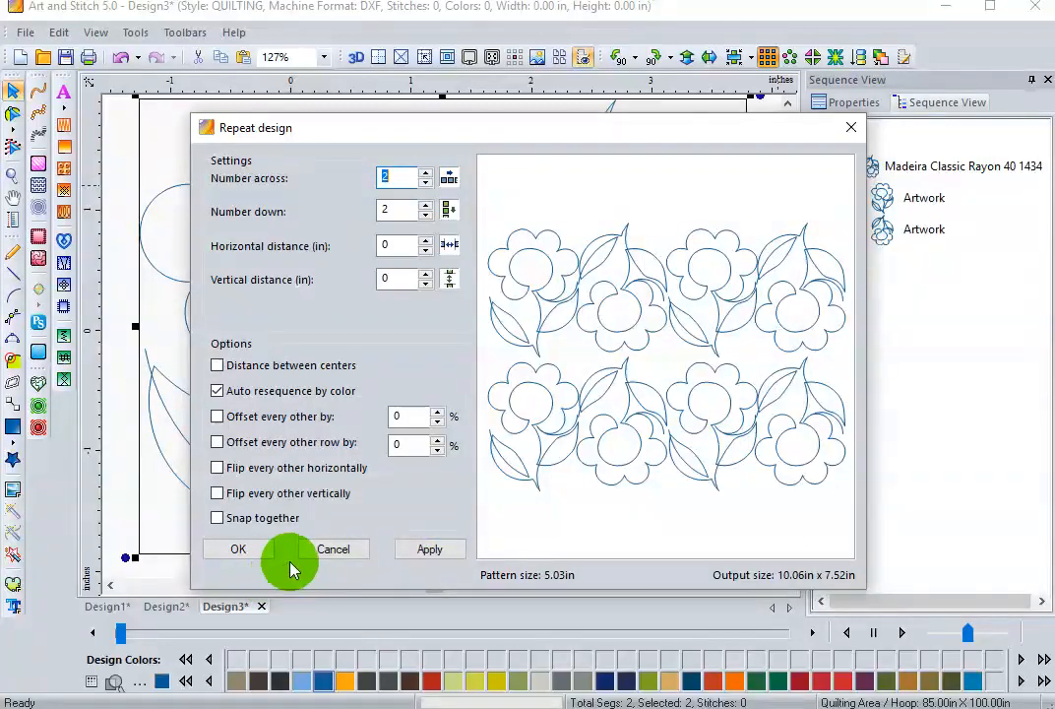
left_click(315, 558)
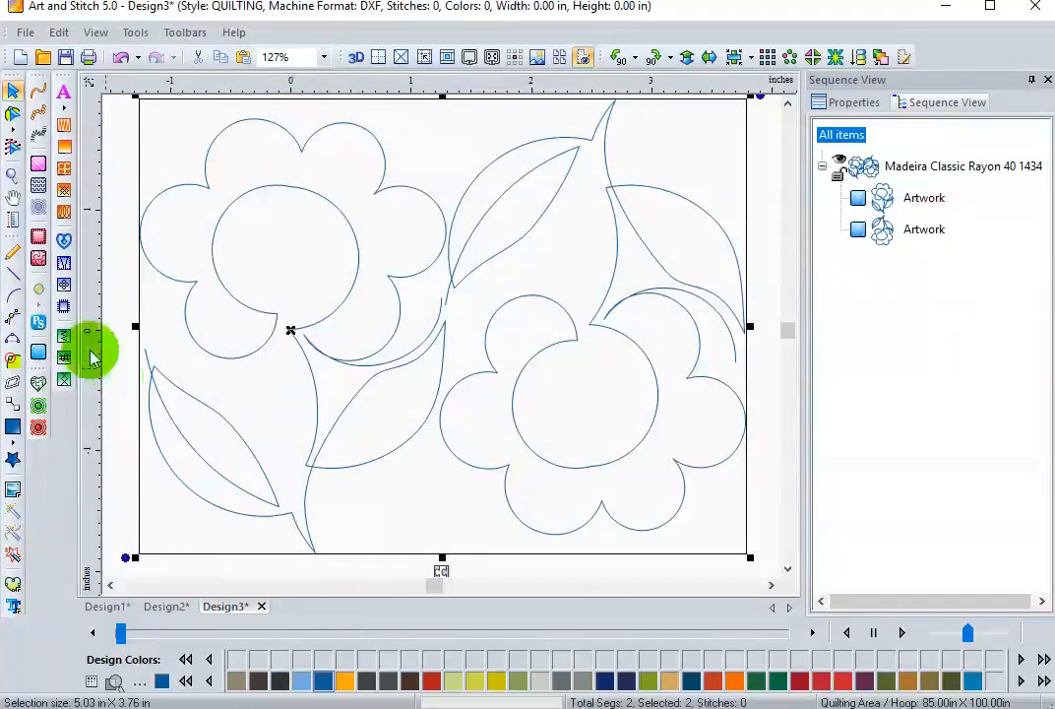
Step: Create a new design and load the "01 chocolate" image as its backdrop
left_click(22, 59)
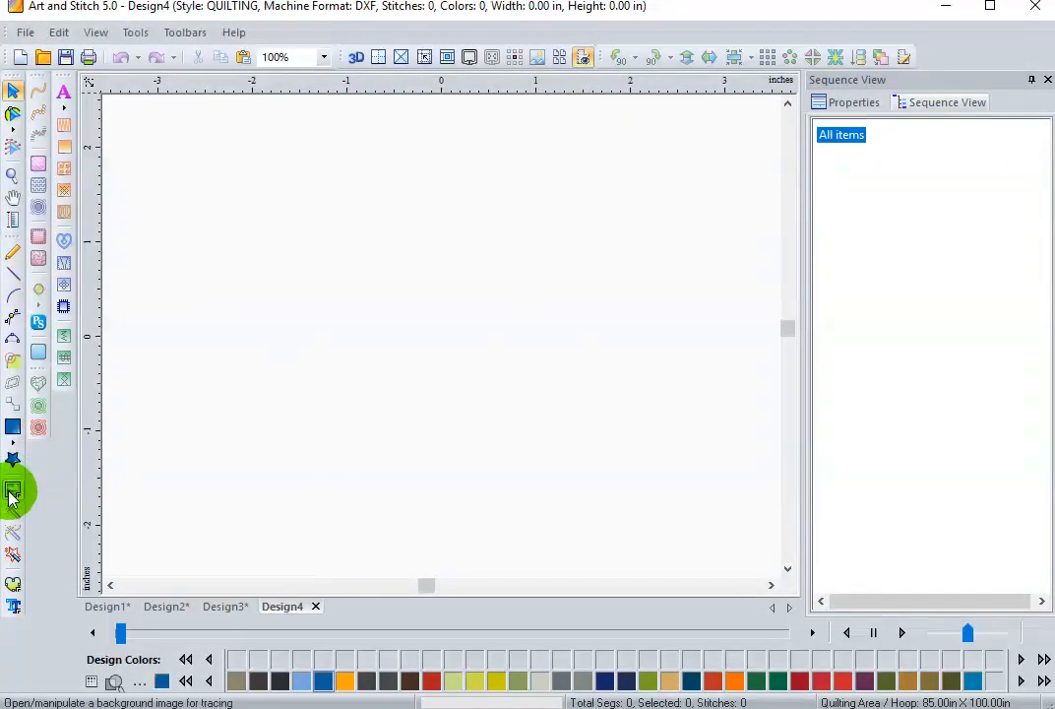
left_click(13, 492)
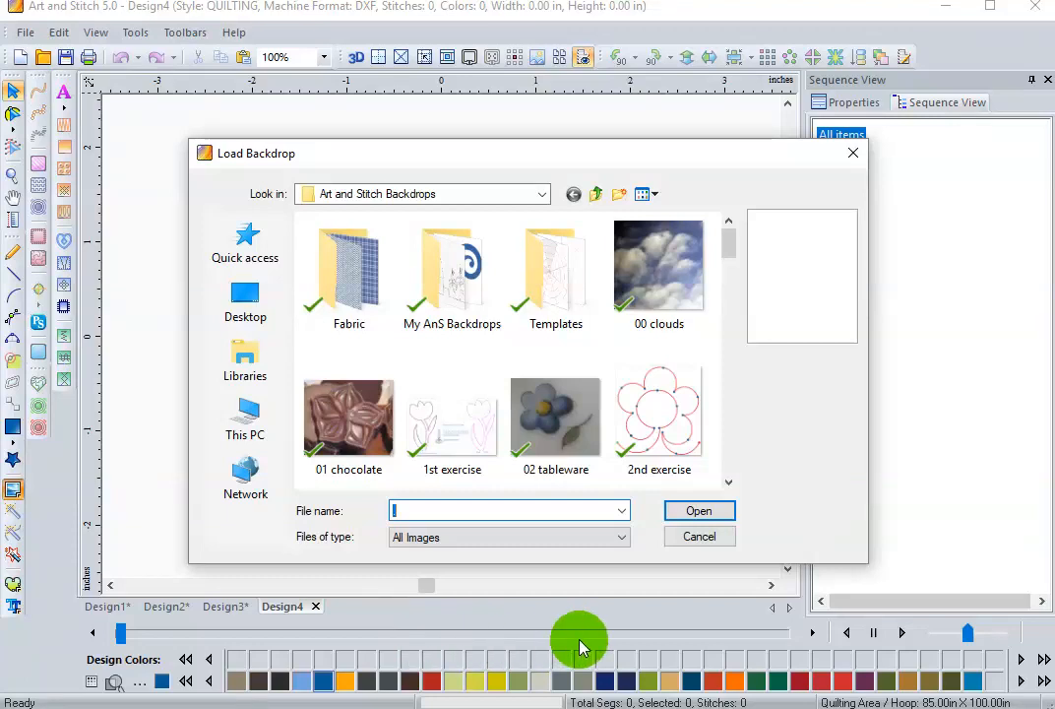
left_click(345, 404)
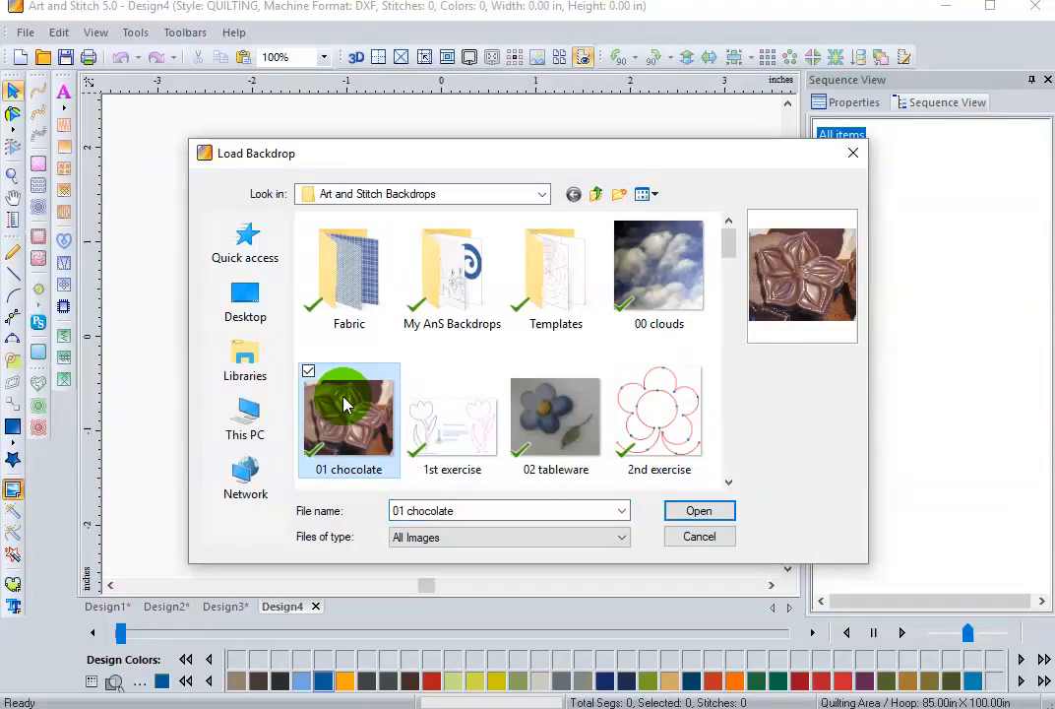
left_click(695, 511)
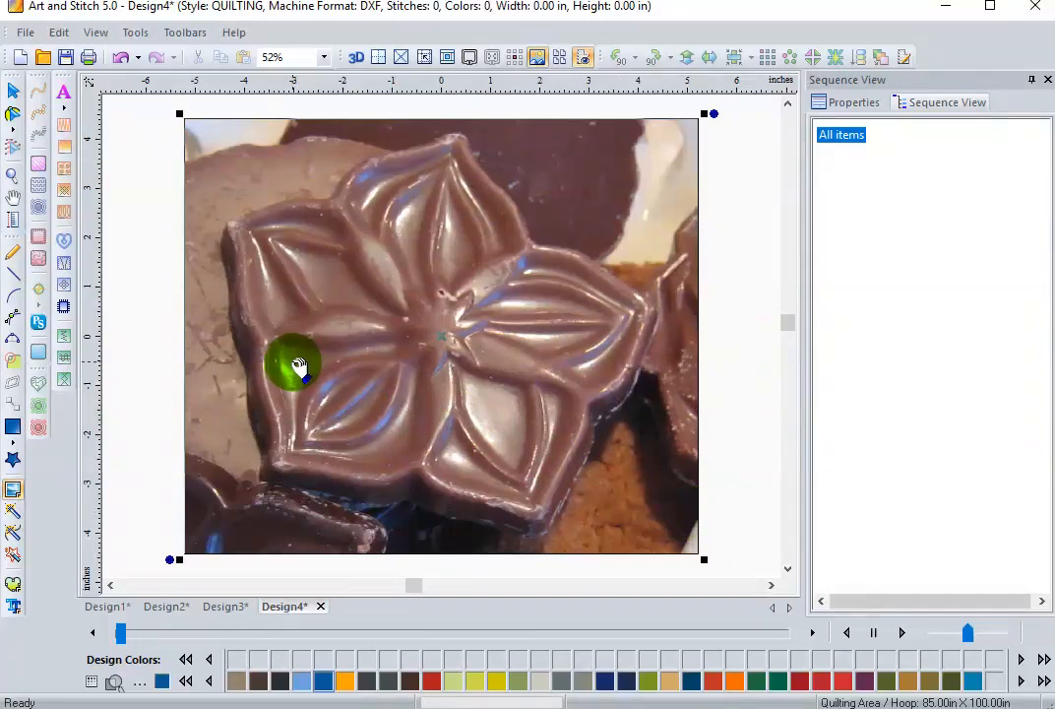
Step: Lighten the chocolate backdrop image with its brightness setting and apply the change
left_click(858, 103)
left_click_drag(881, 347, 926, 342)
left_click(862, 375)
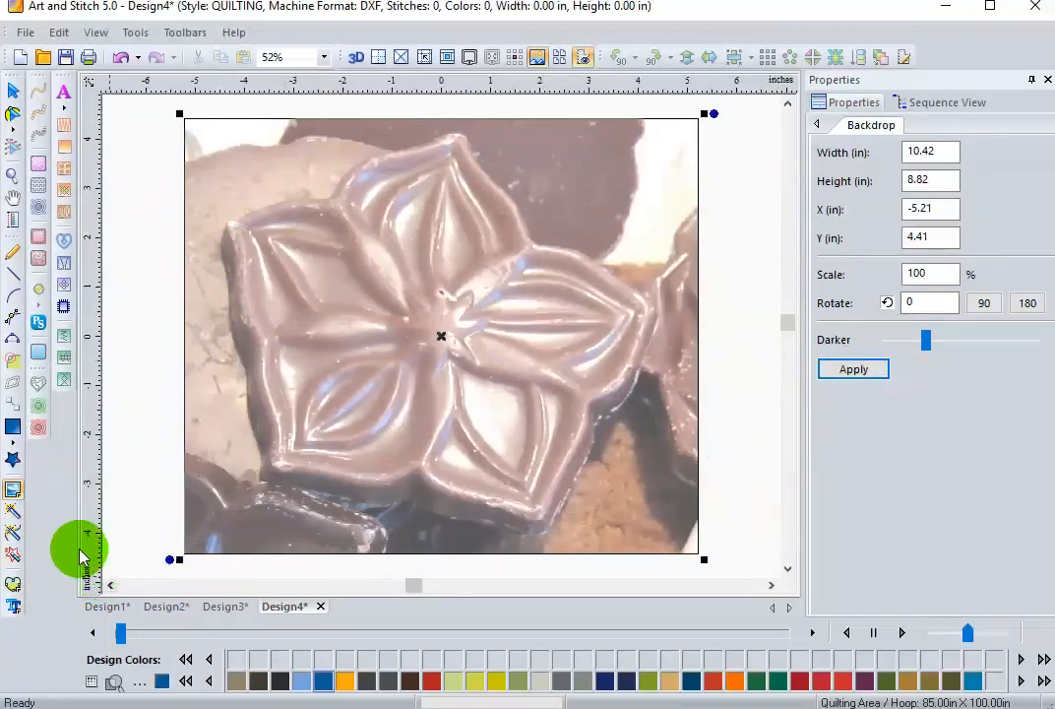
Step: Trace the outer edge of the five-petal chocolate flower as an artwork path, starting and ending at the upper-left petal's tip
left_click(11, 254)
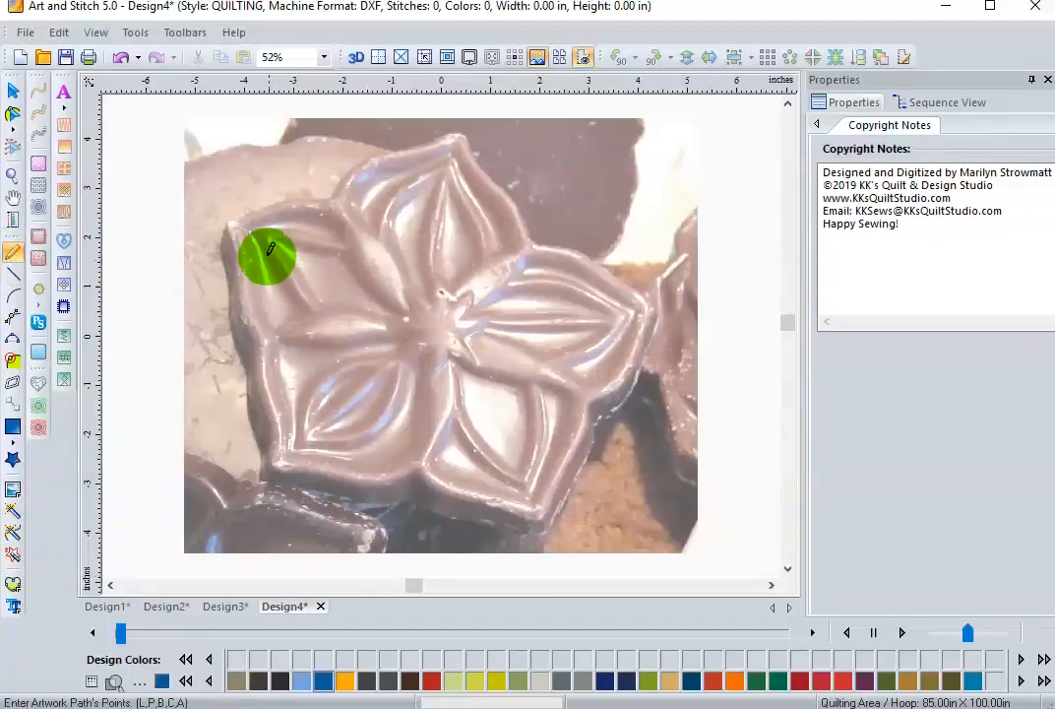
left_click(227, 224)
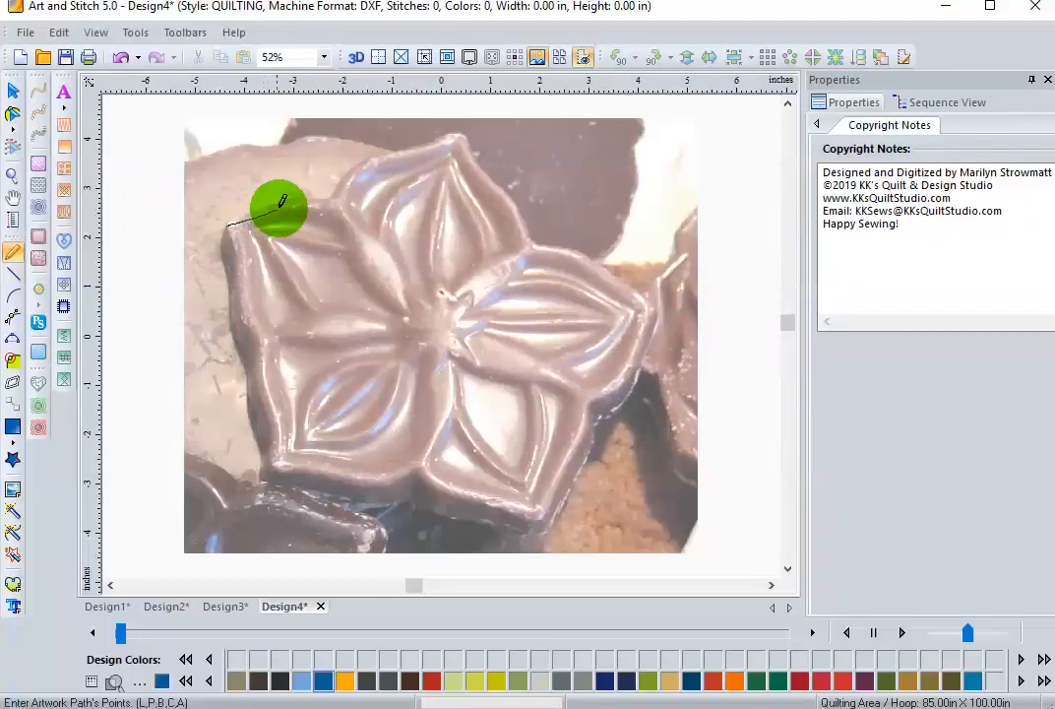
left_click(330, 200)
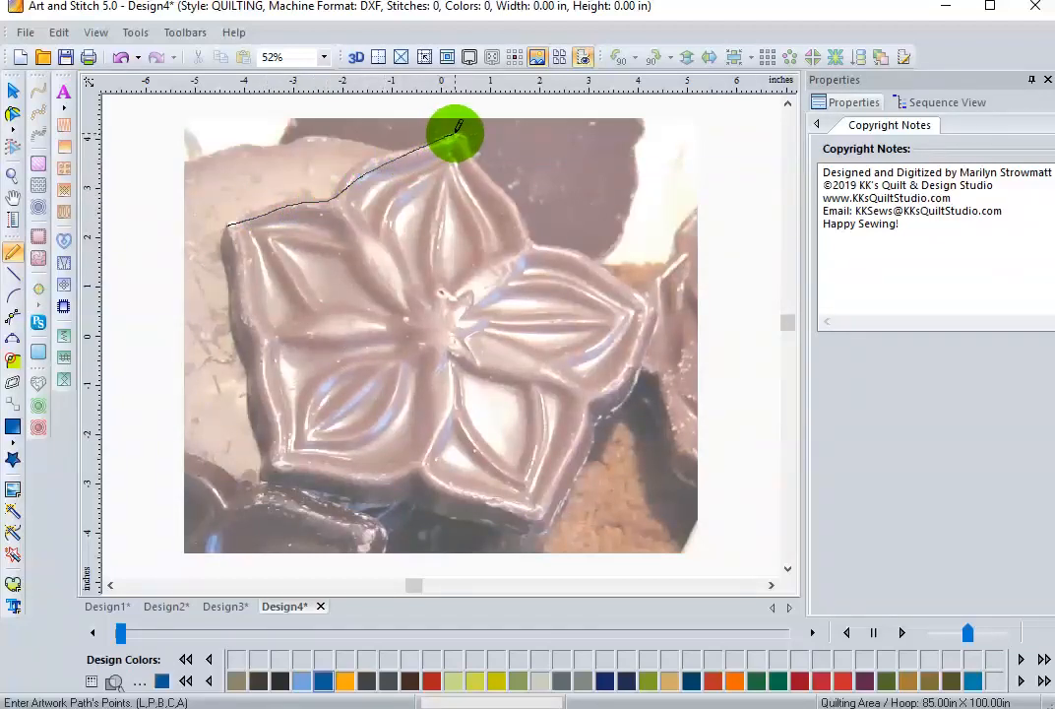
left_click(456, 134)
mouse_move(532, 230)
left_mouse_down()
mouse_move(569, 269)
mouse_move(635, 275)
mouse_move(652, 312)
mouse_move(541, 513)
mouse_move(454, 496)
mouse_move(414, 461)
mouse_move(332, 477)
mouse_move(278, 473)
mouse_move(279, 432)
mouse_move(231, 217)
left_mouse_up()
left_click(65, 308)
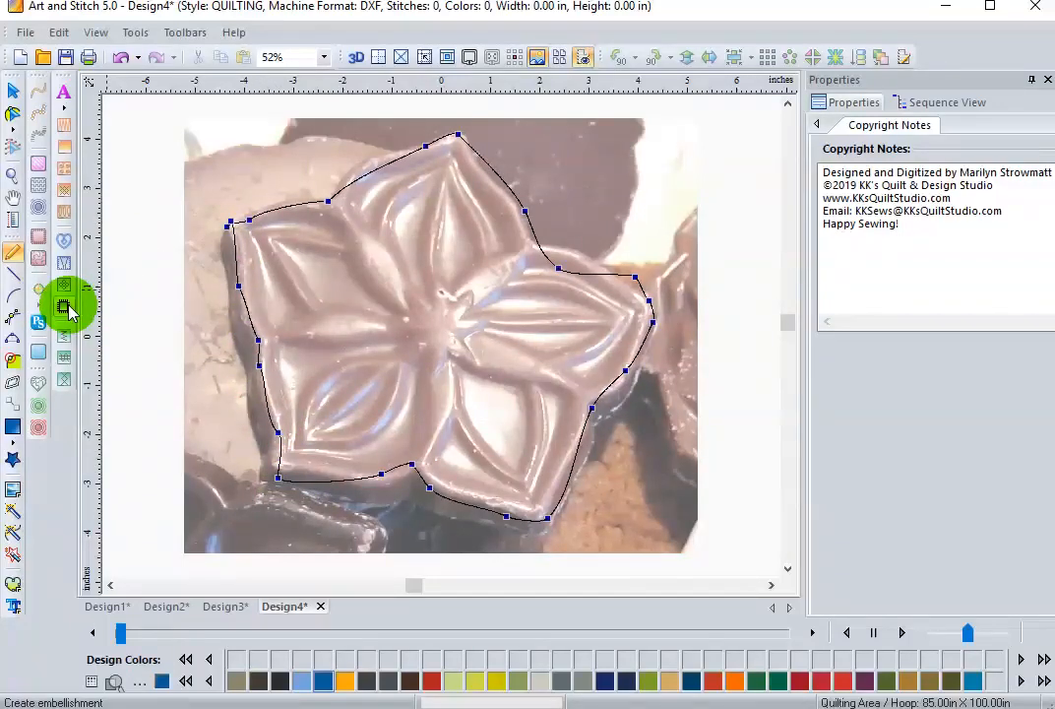
Step: Reshape the traced outline at the notch between the top and right petals and along the right petal's upper edge to match the image
left_click(15, 117)
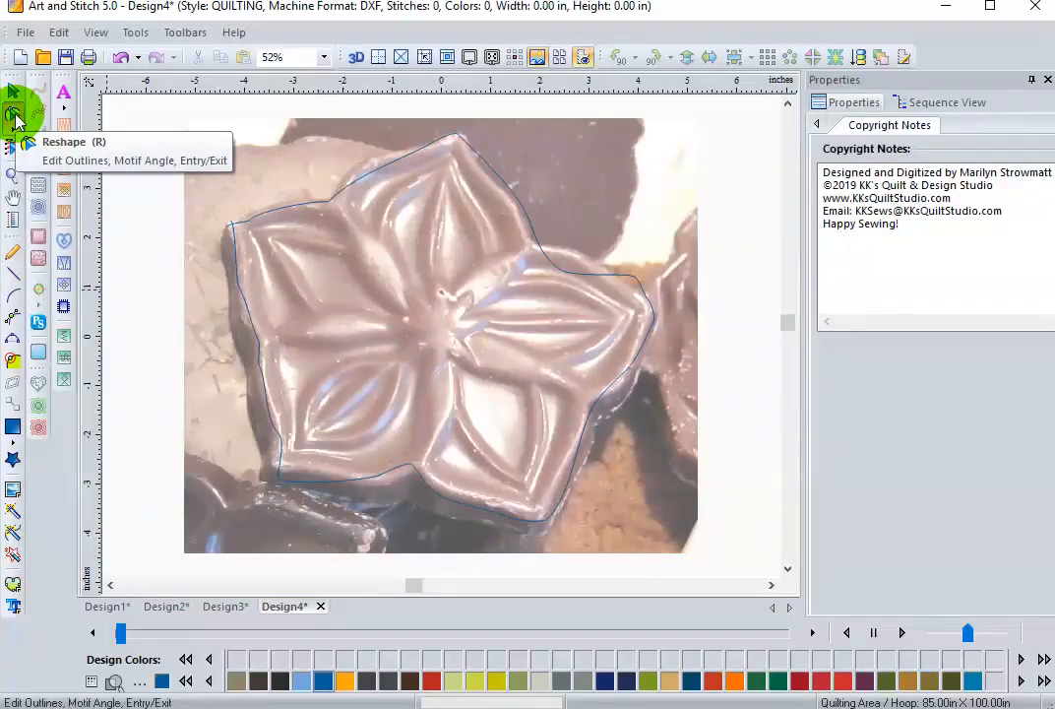
left_click(301, 408)
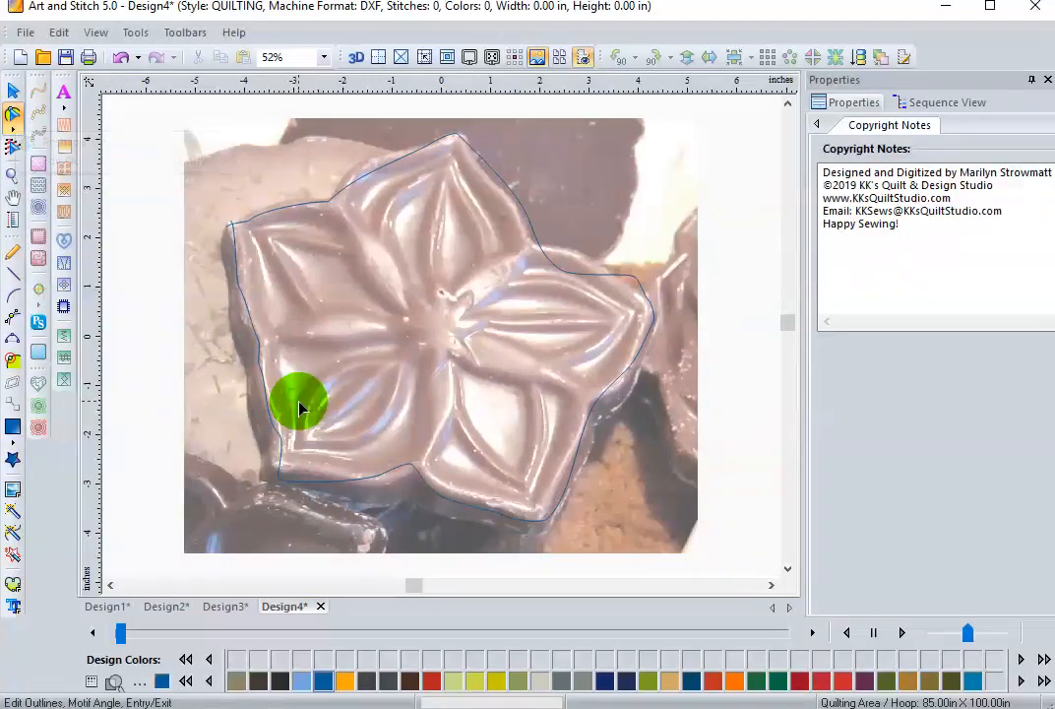
left_click(566, 283)
left_click_drag(566, 283, 510, 188)
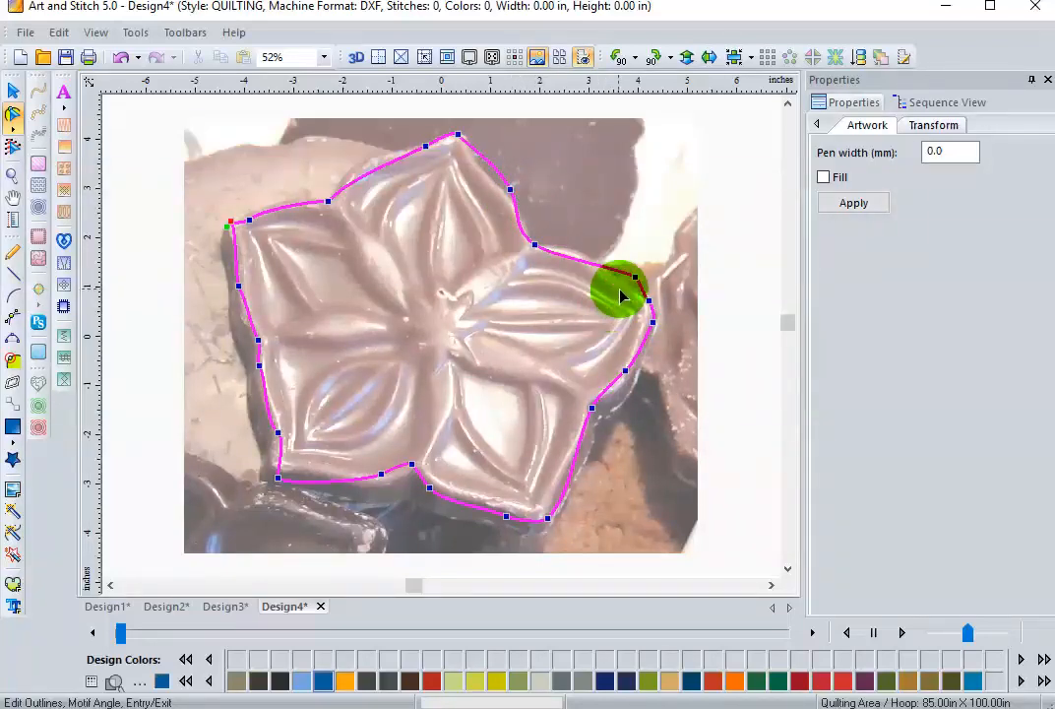
left_click(635, 281)
left_click_drag(633, 278, 581, 258)
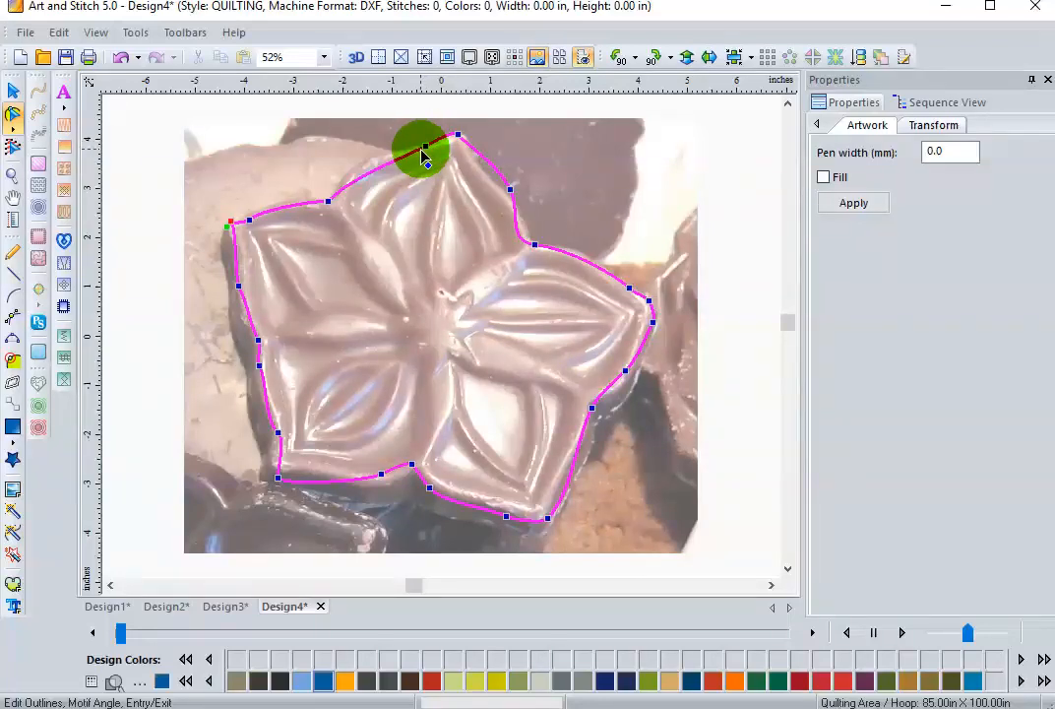
Step: Reshape the outline along both sides of the top petal, adjust the upper-left petal's outer edge, and hide the backdrop
left_click_drag(415, 153, 377, 158)
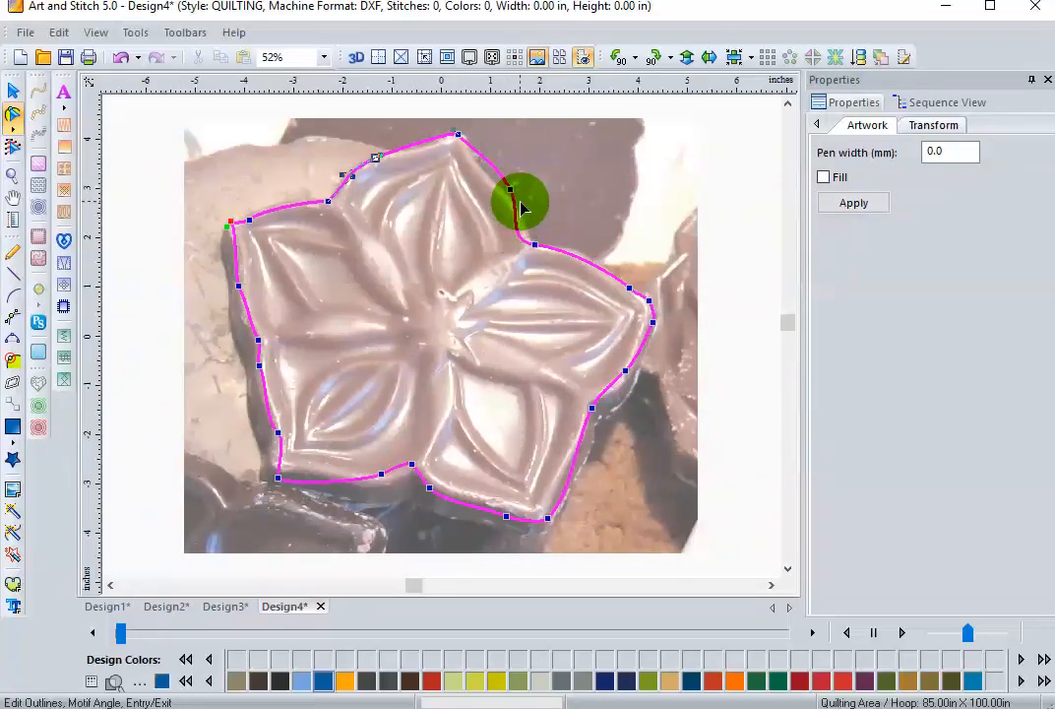
left_click_drag(522, 205, 474, 175)
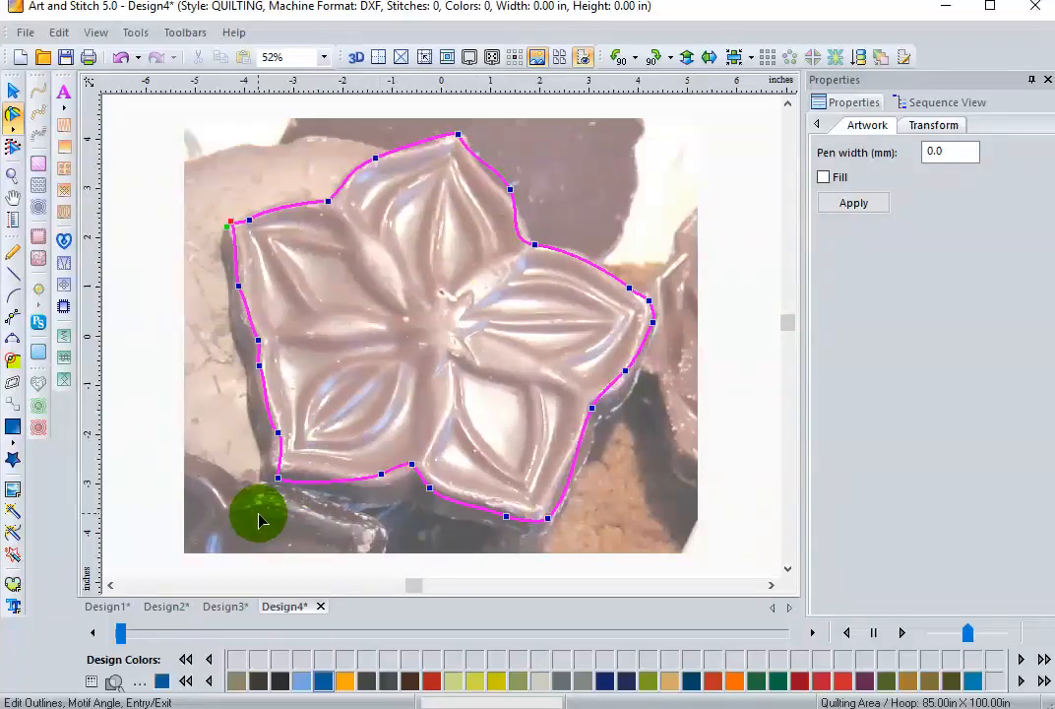
mouse_move(235, 299)
left_mouse_down()
mouse_move(239, 333)
mouse_move(250, 302)
mouse_move(244, 311)
left_mouse_up()
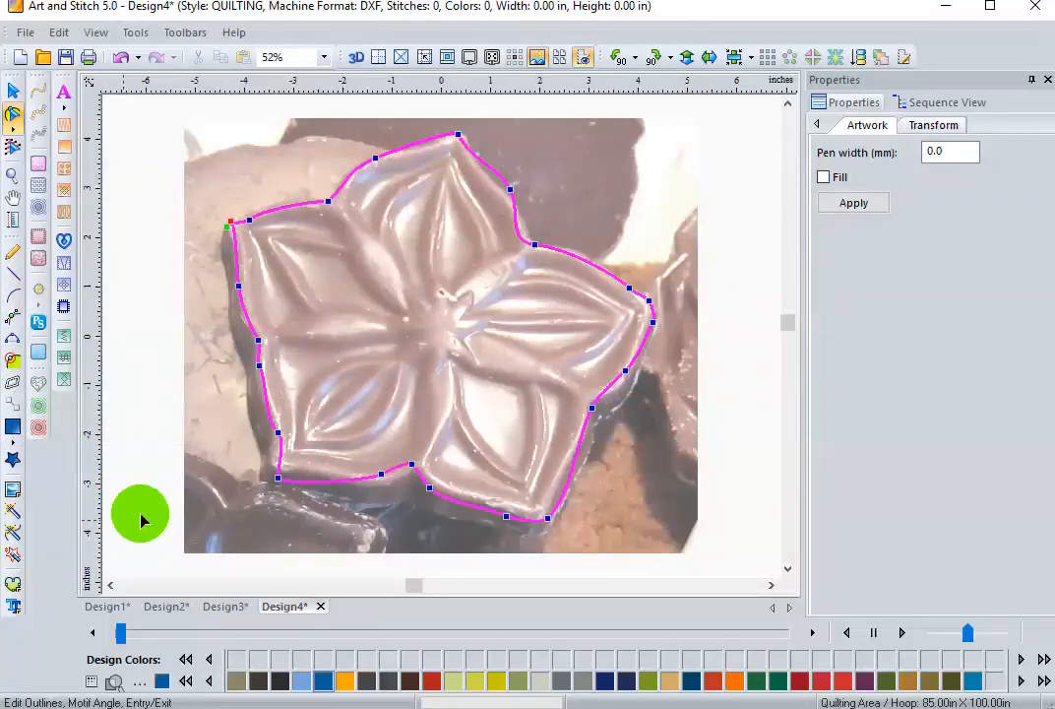
left_click(537, 57)
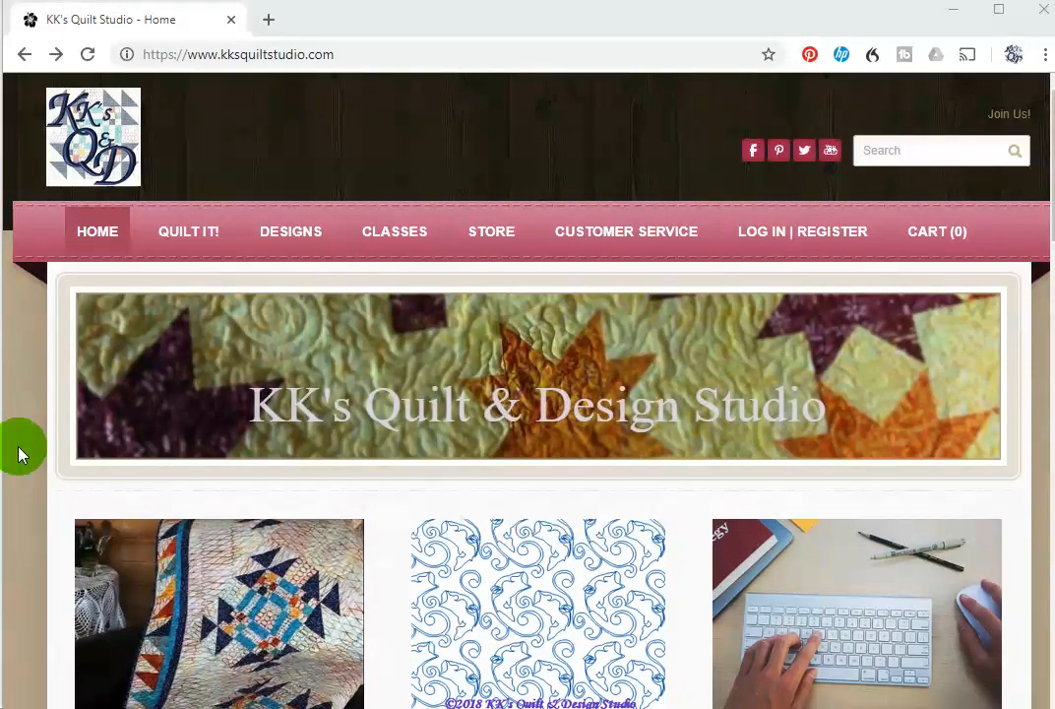
Step: Switch to the web browser and open the Software Training classes page on the KK's Quilt Studio website
mouse_move(409, 240)
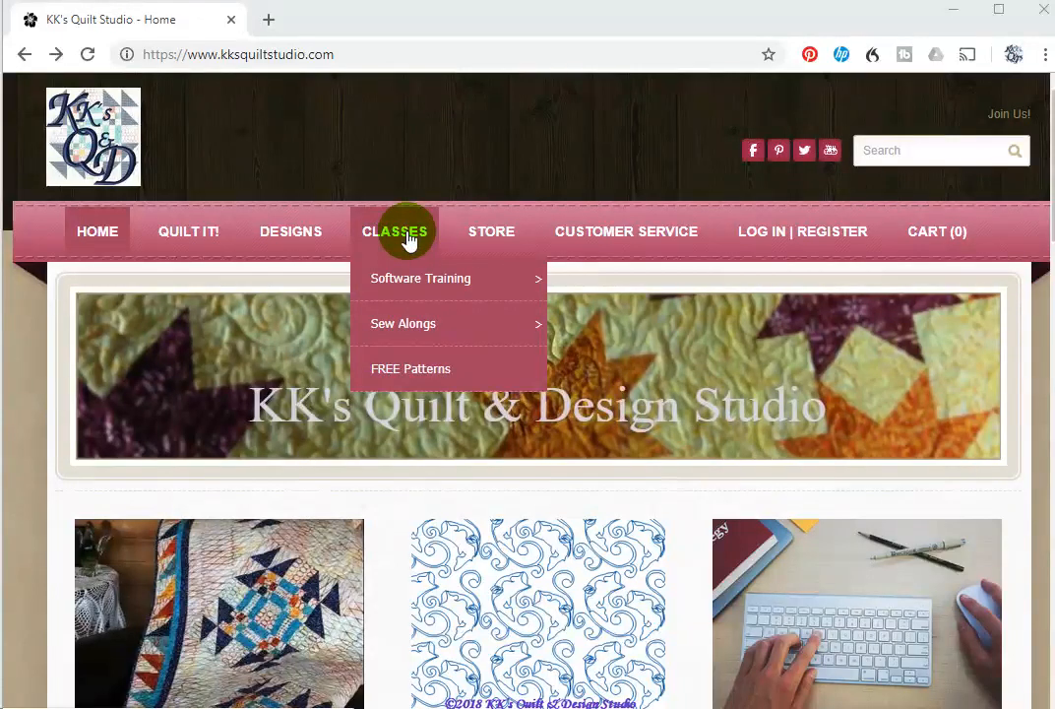
left_click(422, 284)
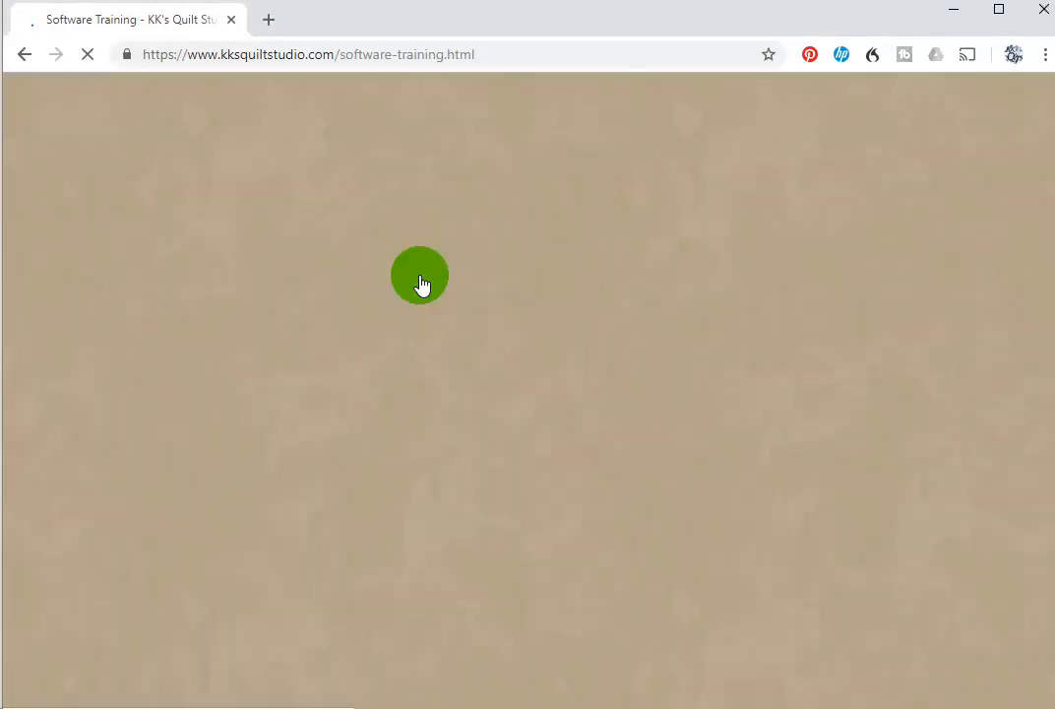